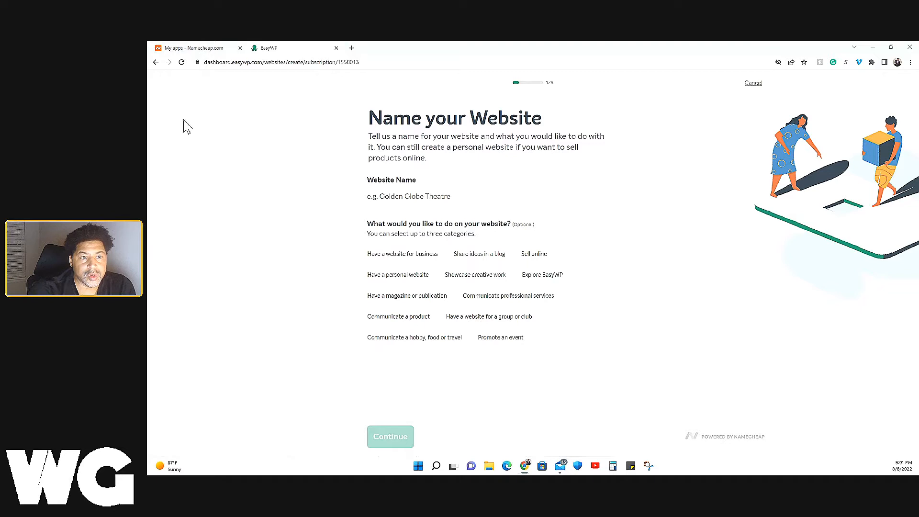
Step: Open Namecheap's Managed WordPress Hosting page and review the pricing and specifications of the three EasyWP plans
{"action": "left_click", "coordinate": [217, 51]}
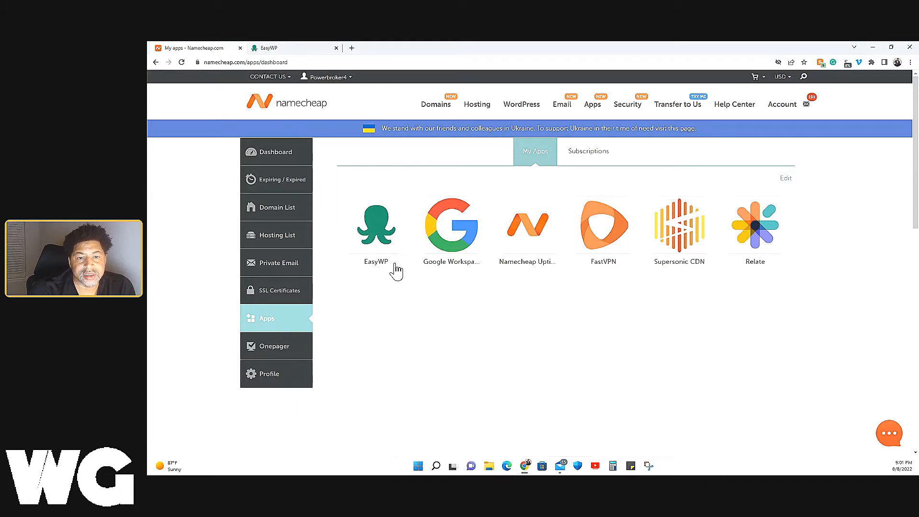
{"action": "mouse_move", "coordinate": [511, 109]}
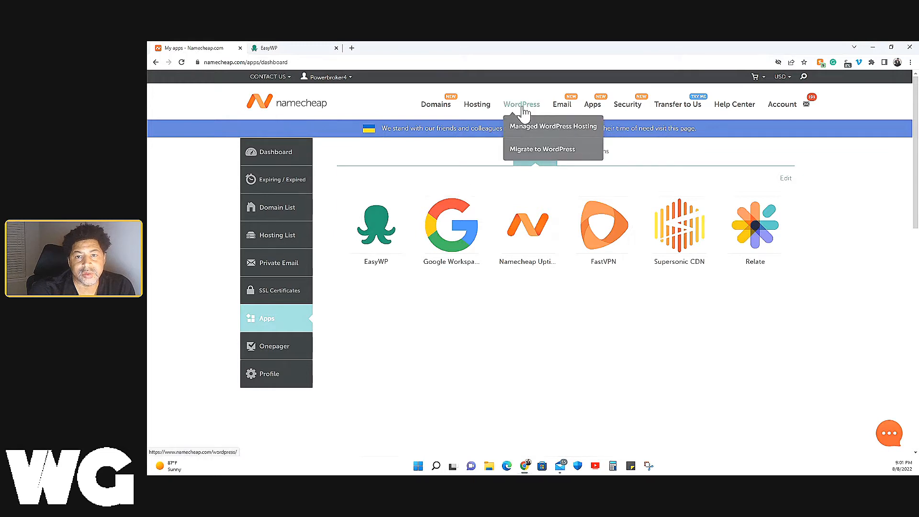
{"action": "left_click", "coordinate": [525, 127]}
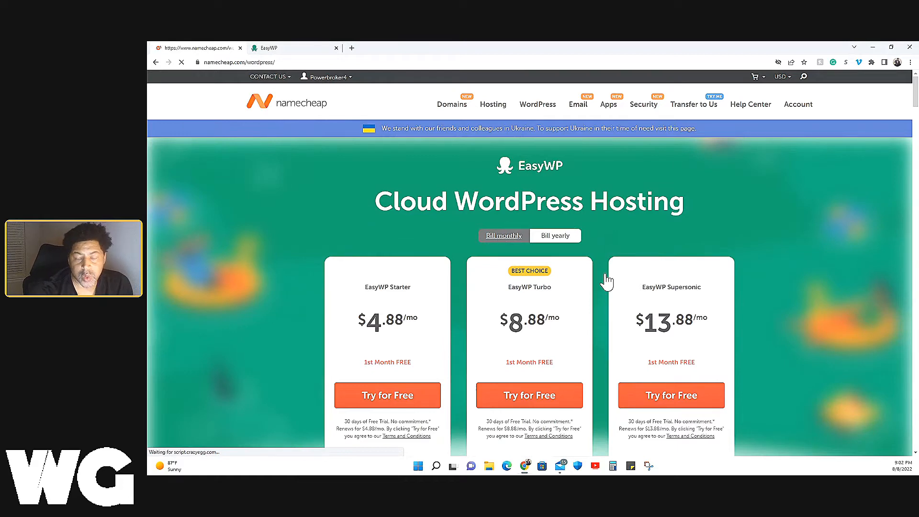
{"action": "scroll", "coordinate": [652, 288], "scroll_direction": "down", "scroll_amount": 2}
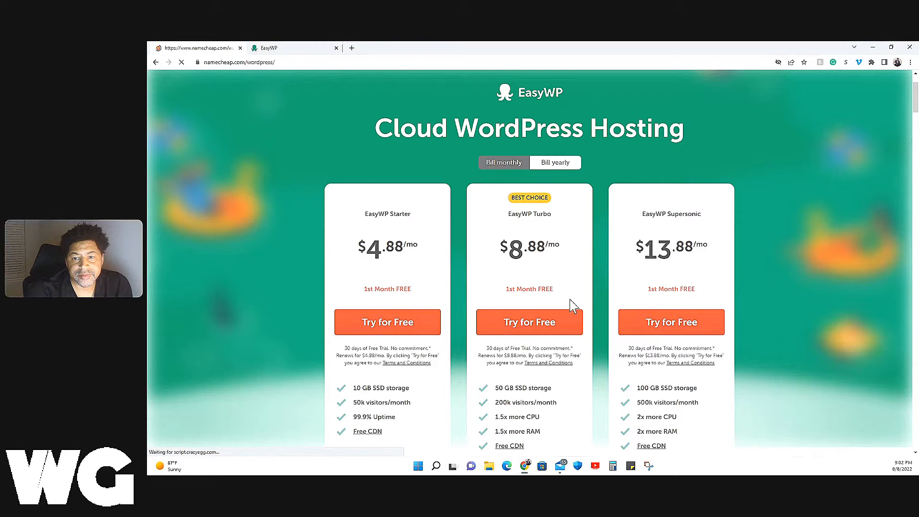
{"action": "scroll", "coordinate": [573, 305], "scroll_direction": "down", "scroll_amount": 3}
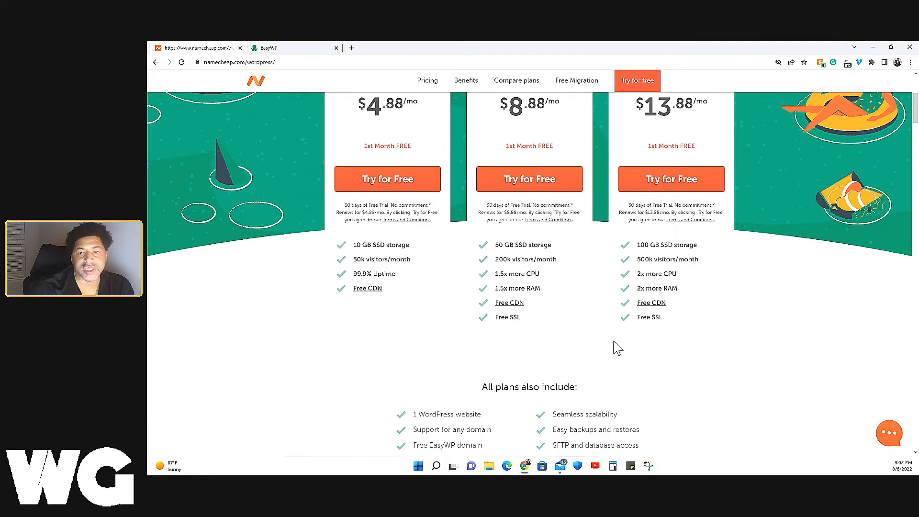
{"action": "scroll", "coordinate": [626, 350], "scroll_direction": "down", "scroll_amount": 4}
Step: Examine the features included in all EasyWP plans, the hosting benefits and Namecheap's cloud hosting feature list
{"action": "scroll", "coordinate": [622, 351], "scroll_direction": "down", "scroll_amount": 7}
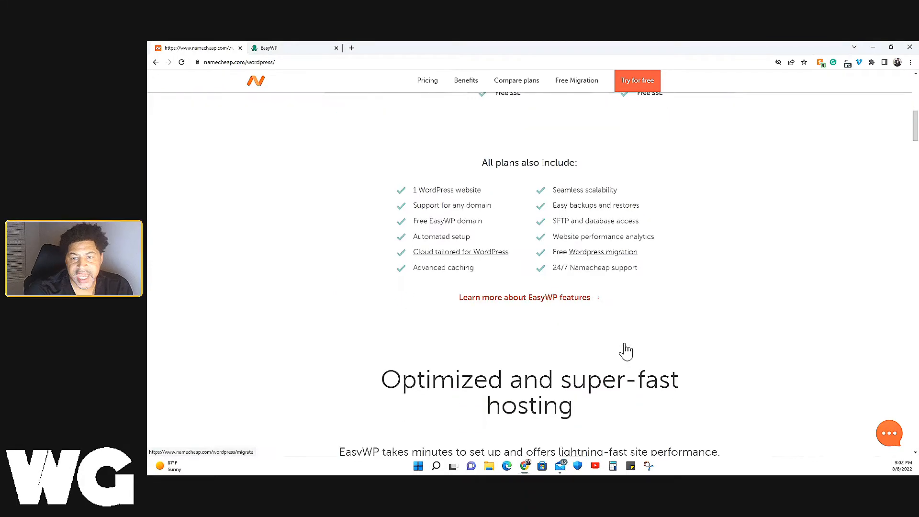
{"action": "scroll", "coordinate": [602, 352], "scroll_direction": "down", "scroll_amount": 3}
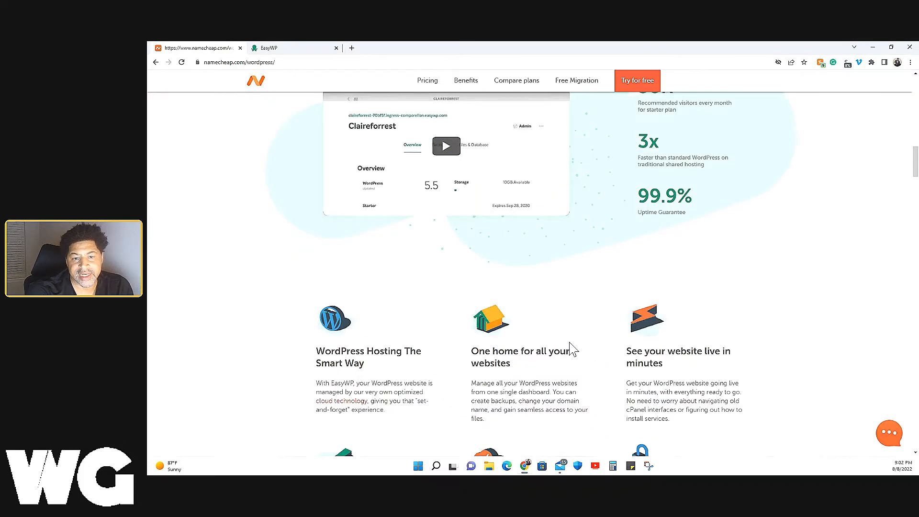
{"action": "scroll", "coordinate": [563, 370], "scroll_direction": "down", "scroll_amount": 6}
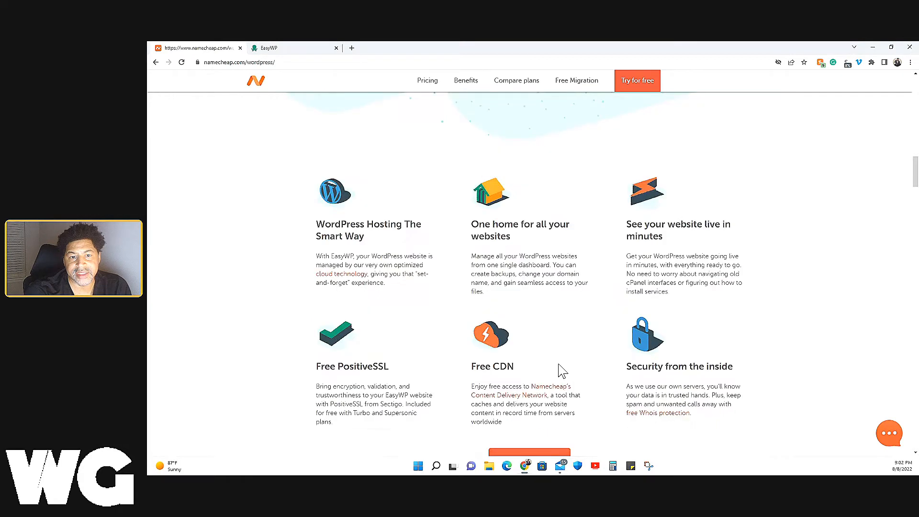
{"action": "scroll", "coordinate": [560, 373], "scroll_direction": "down", "scroll_amount": 4}
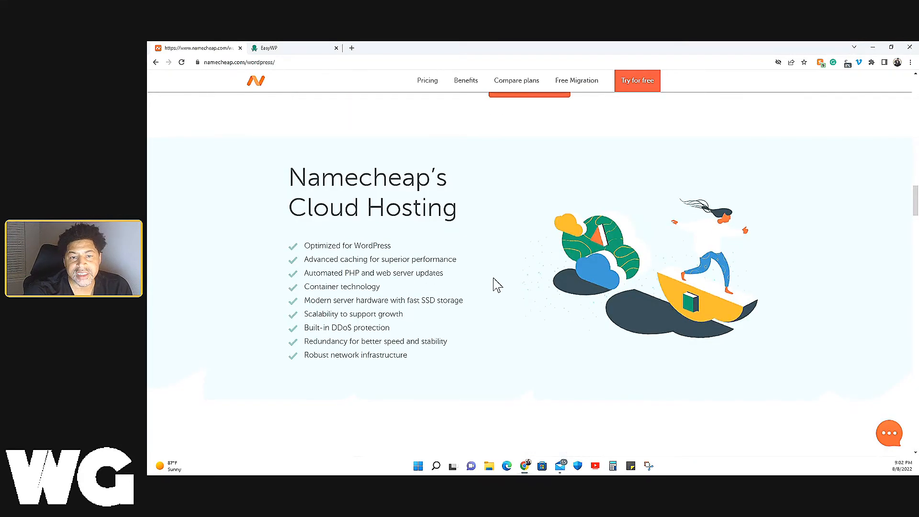
{"action": "scroll", "coordinate": [497, 285], "scroll_direction": "down", "scroll_amount": 5}
{"action": "scroll", "coordinate": [497, 285], "scroll_direction": "up", "scroll_amount": 3}
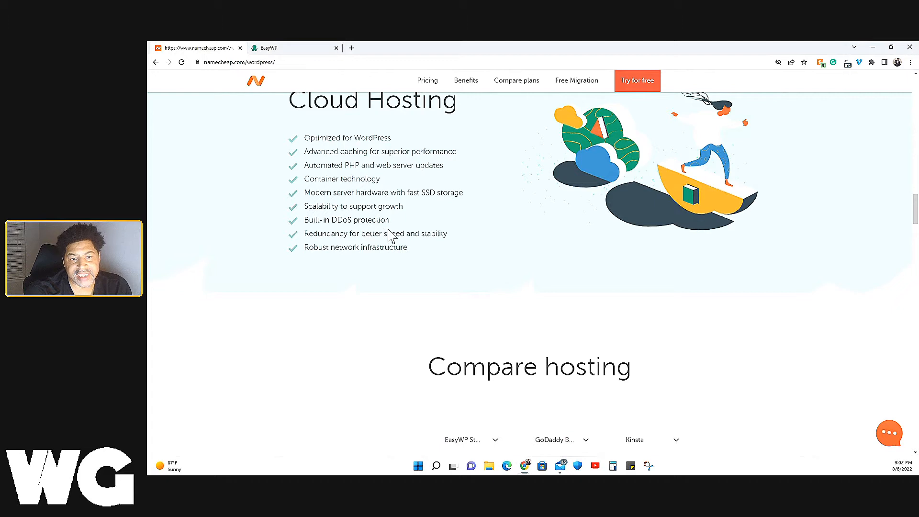
{"action": "scroll", "coordinate": [498, 218], "scroll_direction": "up", "scroll_amount": 1}
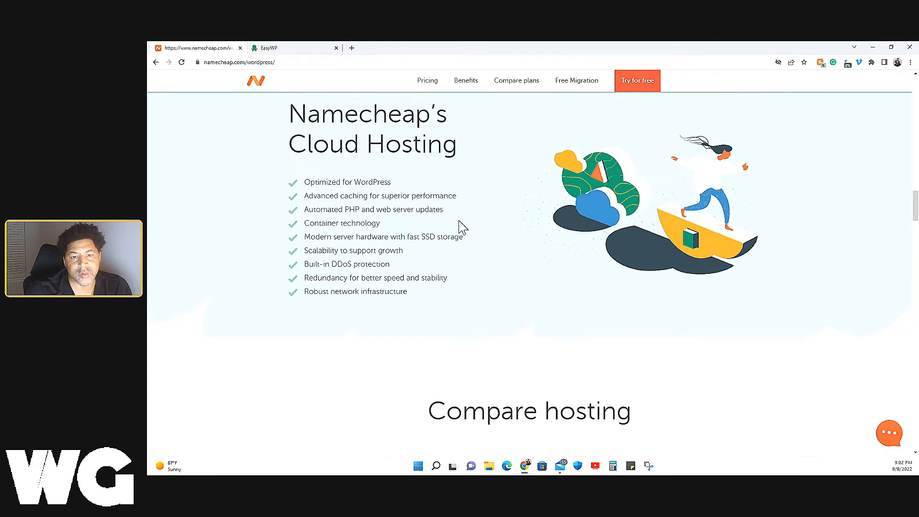
{"action": "scroll", "coordinate": [460, 227], "scroll_direction": "up", "scroll_amount": 2}
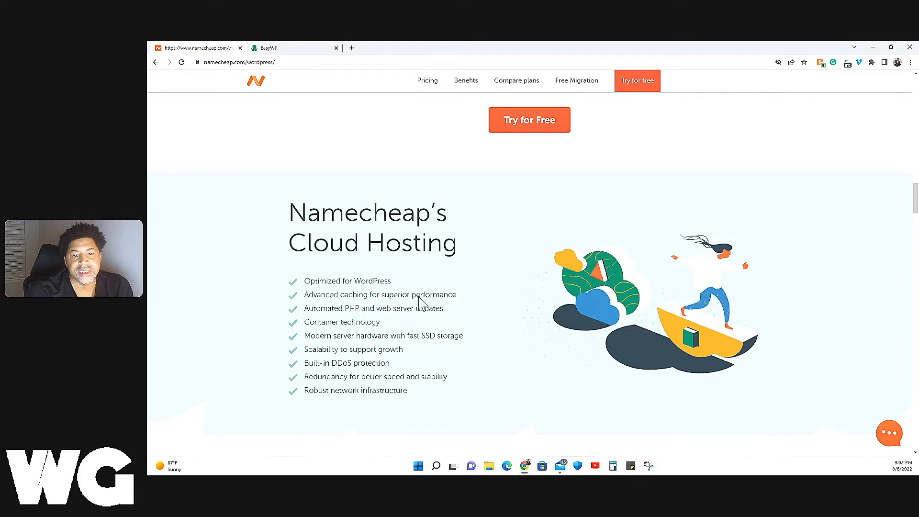
{"action": "scroll", "coordinate": [444, 297], "scroll_direction": "up", "scroll_amount": 1}
{"action": "scroll", "coordinate": [444, 297], "scroll_direction": "up", "scroll_amount": 8}
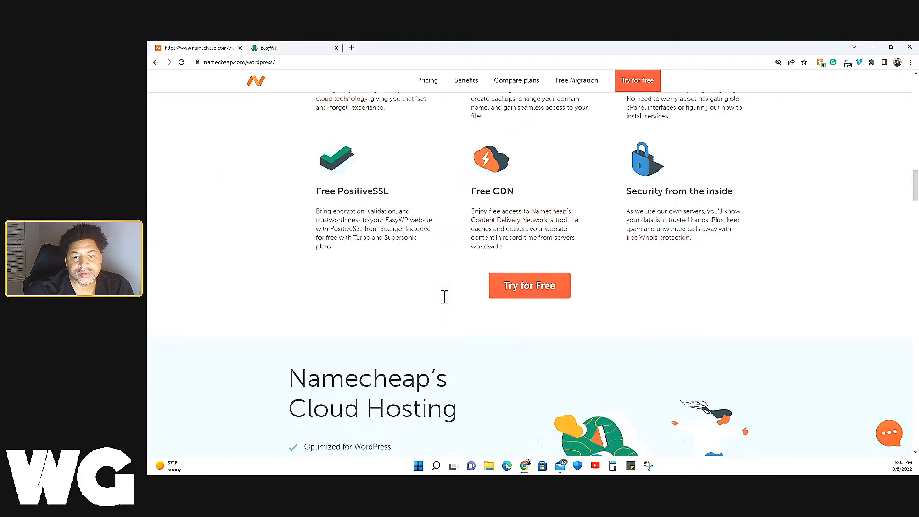
{"action": "scroll", "coordinate": [444, 297], "scroll_direction": "up", "scroll_amount": 8}
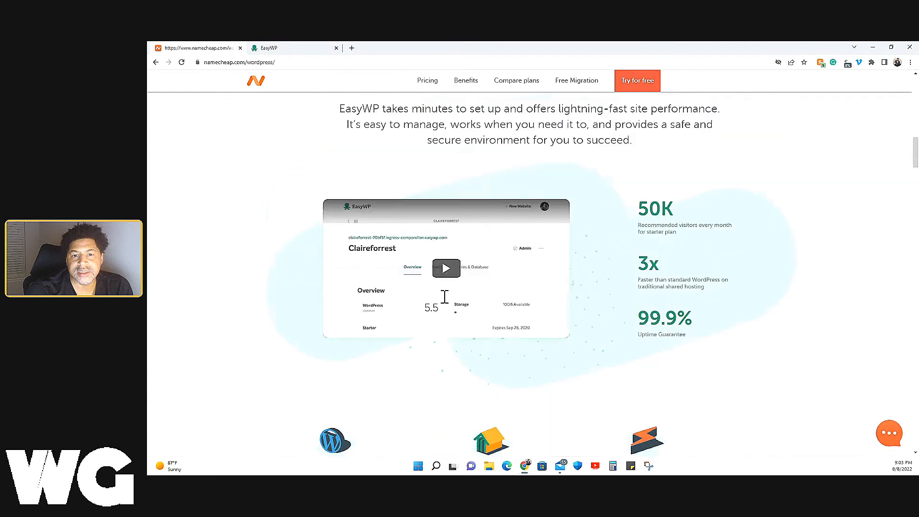
{"action": "scroll", "coordinate": [444, 298], "scroll_direction": "up", "scroll_amount": 11}
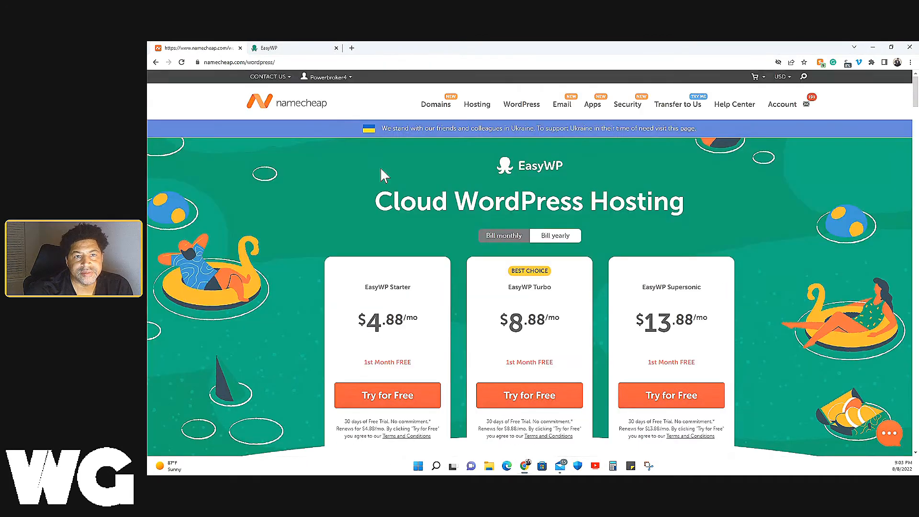
Step: Return to the EasyWP website setup, name the website WordPressGuy and proceed to the domain choice
{"action": "left_click", "coordinate": [296, 50]}
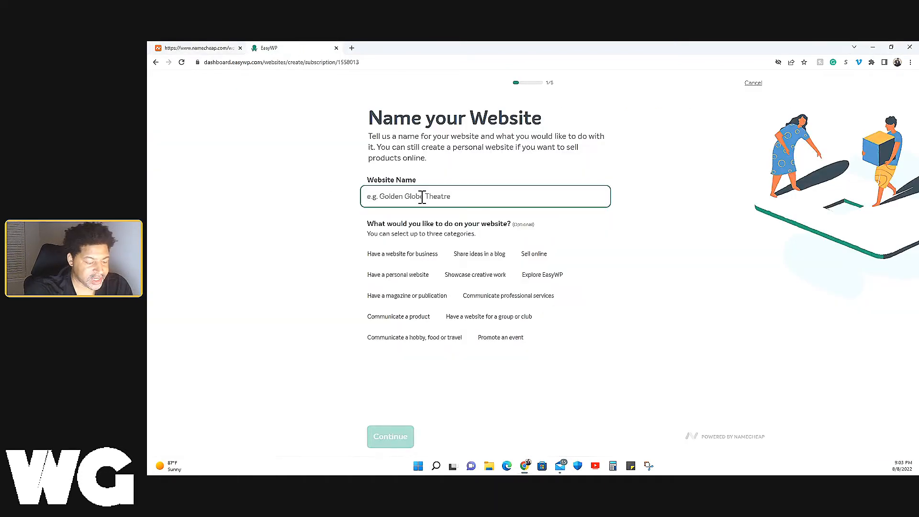
{"action": "type", "text": "WordPressGyt"}
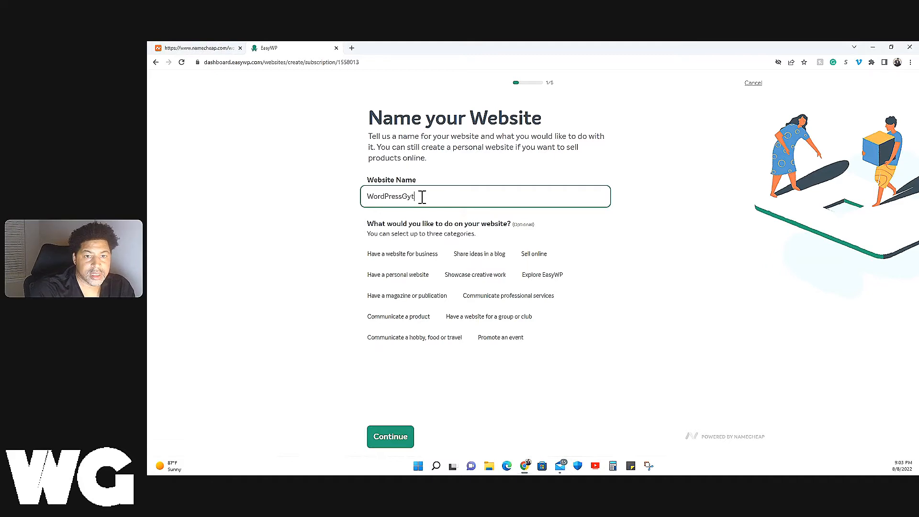
{"action": "key", "text": "BackSpace"}
{"action": "type", "text": "uy"}
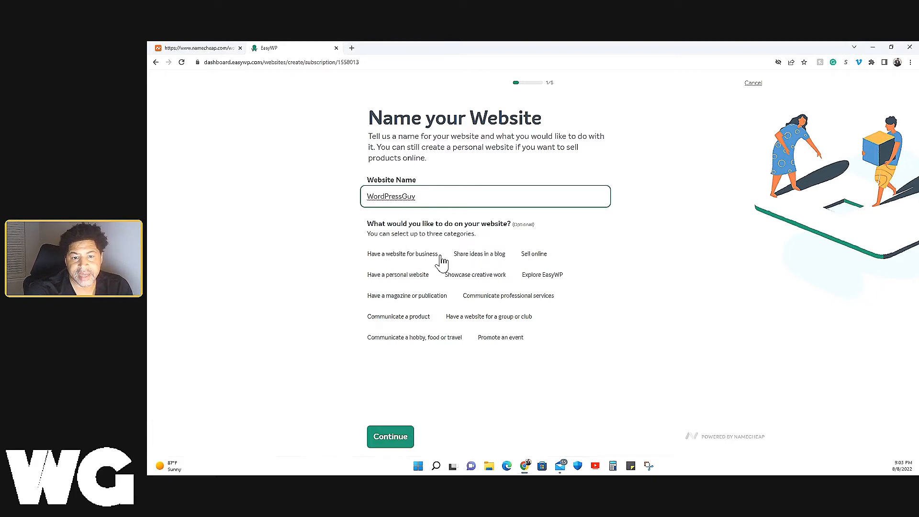
{"action": "left_click", "coordinate": [479, 277]}
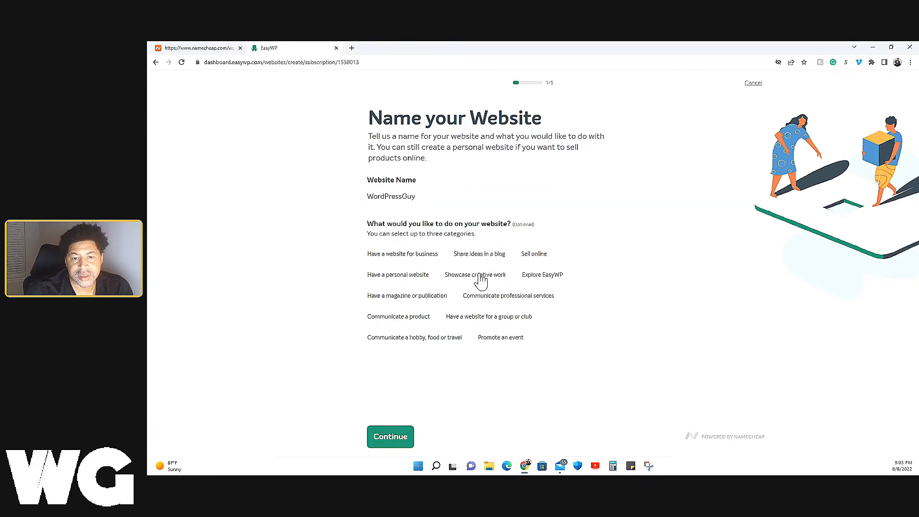
{"action": "left_click", "coordinate": [391, 445]}
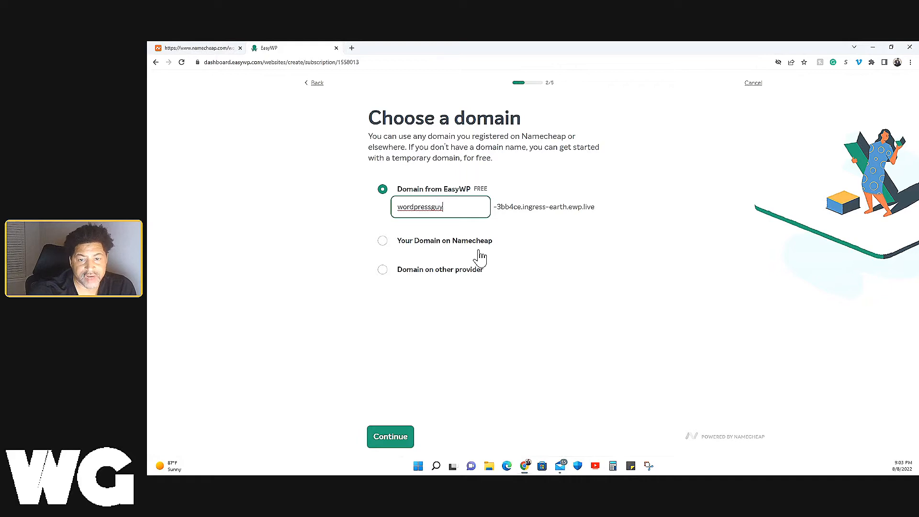
Step: Use the Namecheap-registered domain wordpressguypodcast.com for the website and proceed to the theme choice
{"action": "left_click", "coordinate": [458, 253]}
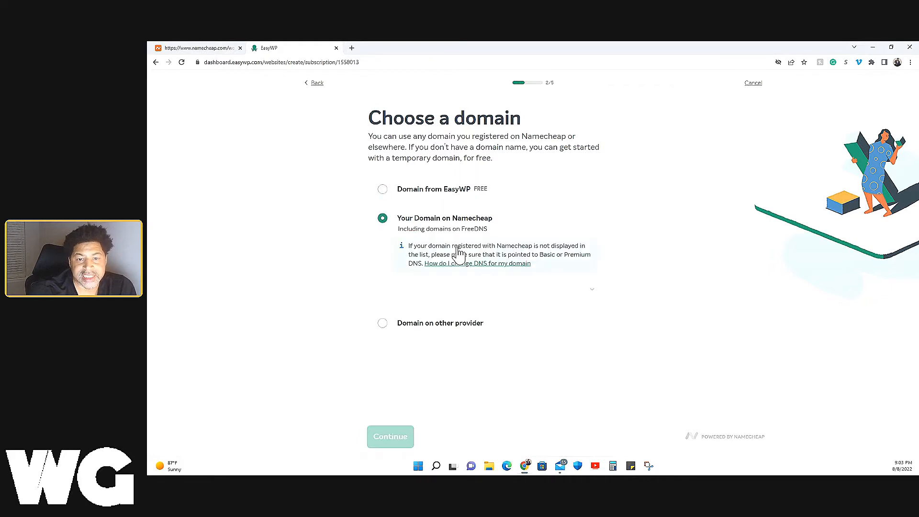
{"action": "left_click", "coordinate": [467, 291]}
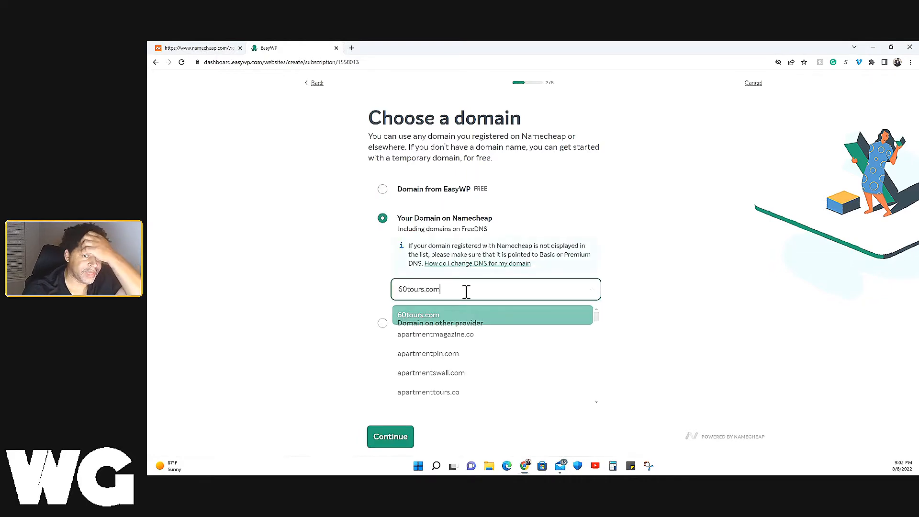
{"action": "key", "text": "ctrl+a"}
{"action": "key", "text": "BackSpace"}
{"action": "type", "text": "Wo"}
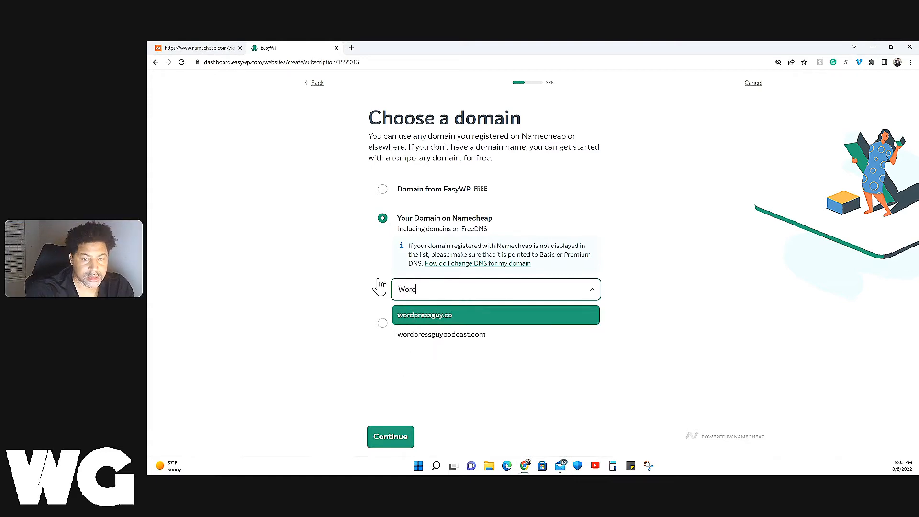
{"action": "left_click", "coordinate": [430, 337]}
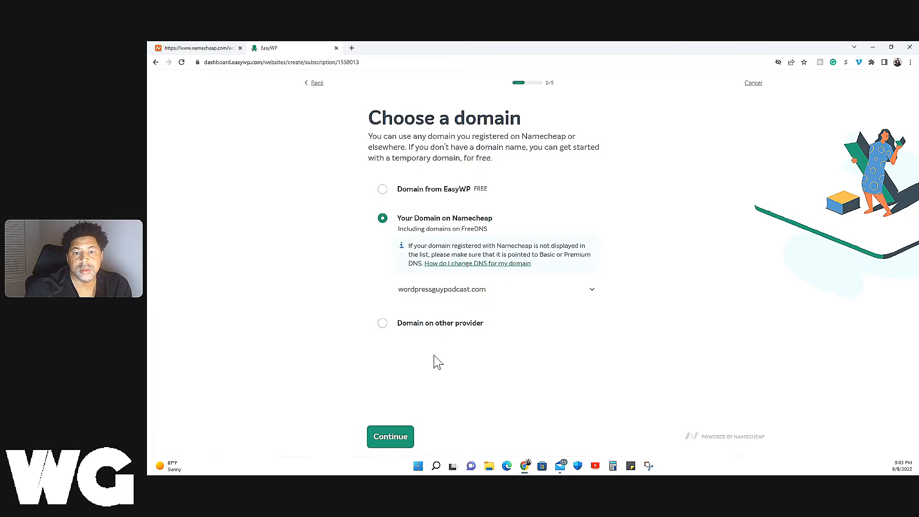
{"action": "left_click", "coordinate": [402, 431]}
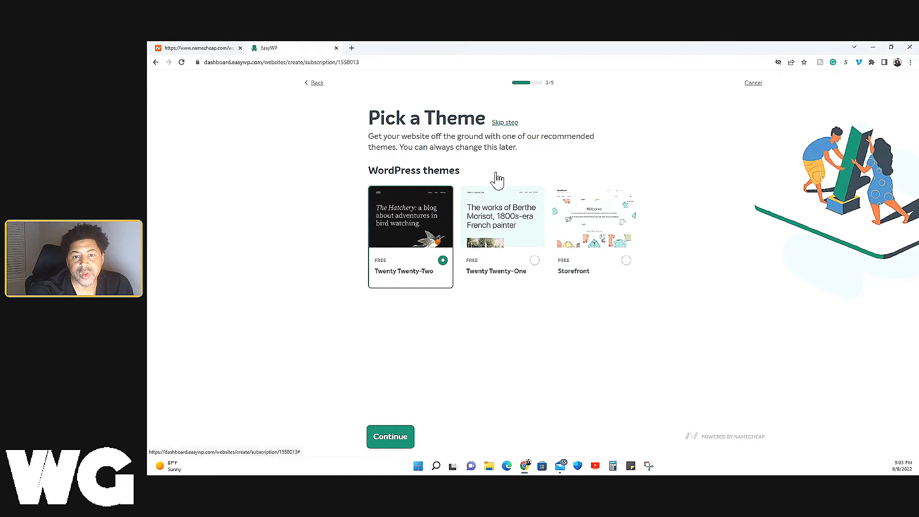
Step: Pick the Twenty Twenty-One theme and include the Site Kit by Google, WooCommerce and Yoast SEO plugins
{"action": "left_click", "coordinate": [519, 245]}
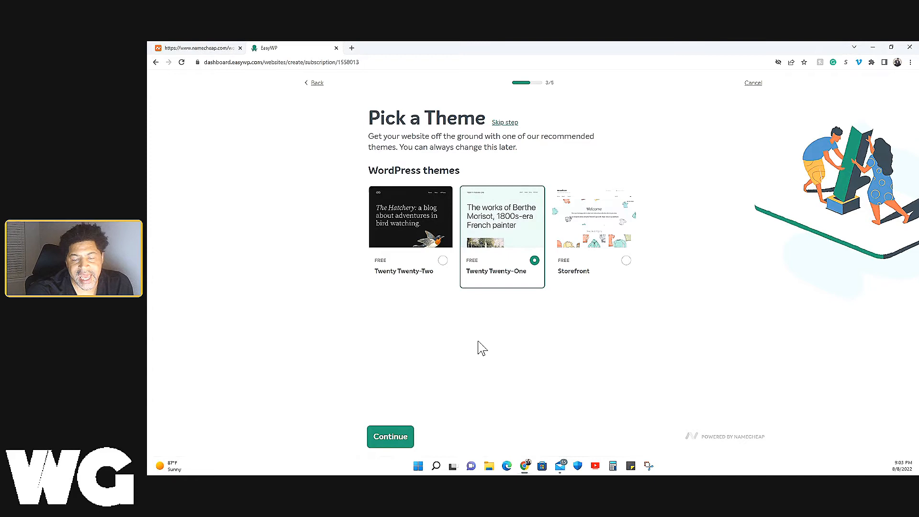
{"action": "left_click", "coordinate": [390, 436]}
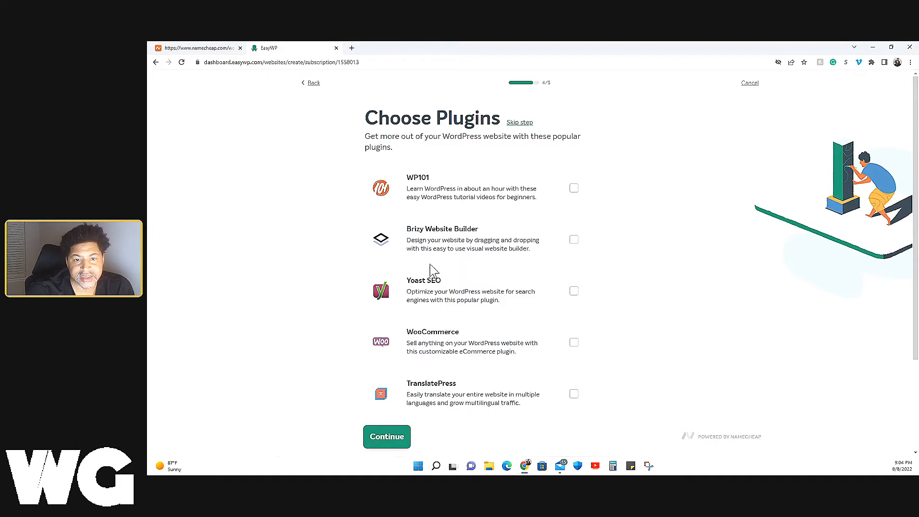
{"action": "scroll", "coordinate": [497, 241], "scroll_direction": "down", "scroll_amount": 2}
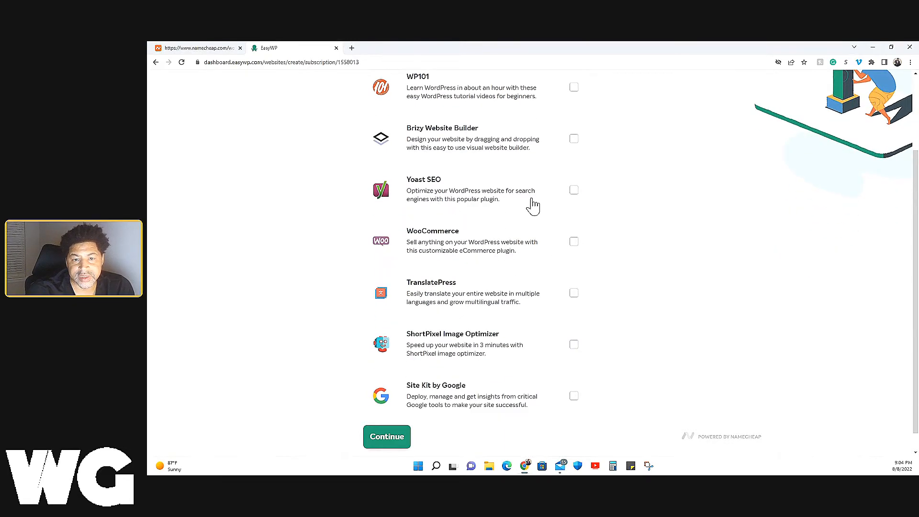
{"action": "scroll", "coordinate": [478, 255], "scroll_direction": "down", "scroll_amount": 1}
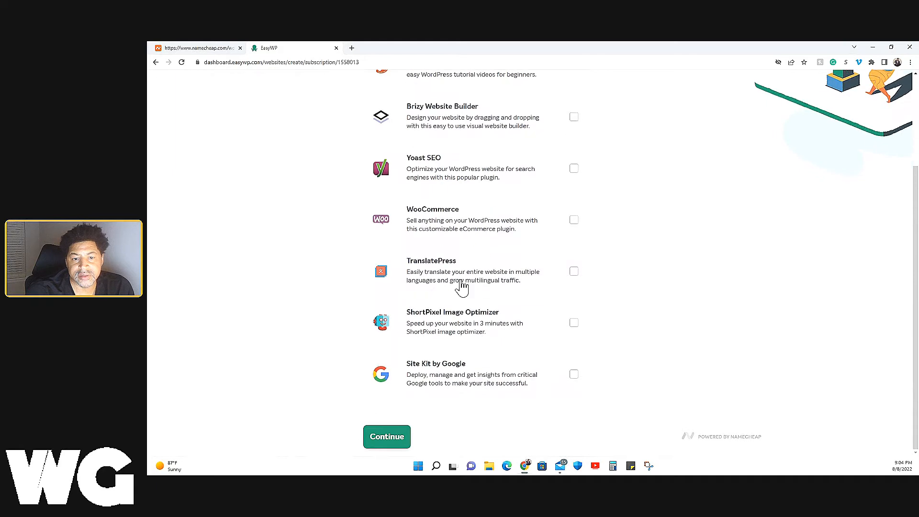
{"action": "left_click", "coordinate": [574, 374]}
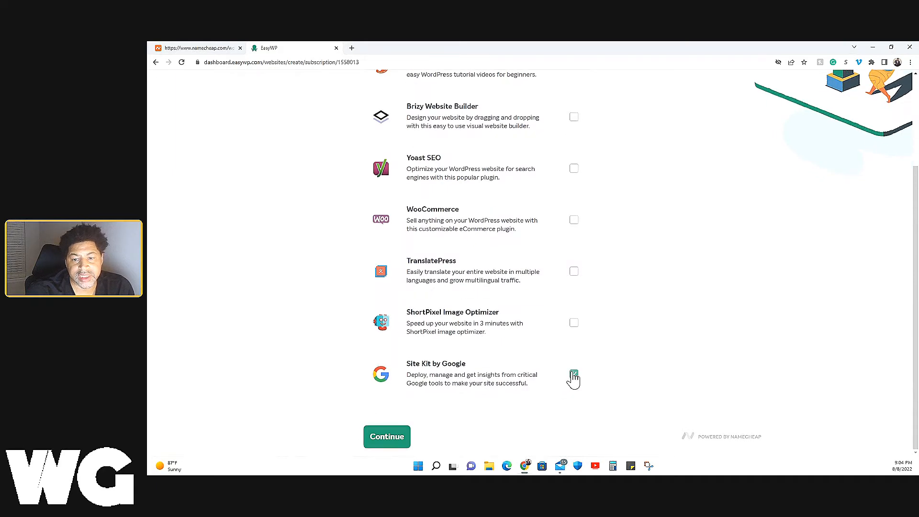
{"action": "scroll", "coordinate": [557, 275], "scroll_direction": "up", "scroll_amount": 1}
{"action": "left_click", "coordinate": [571, 262]}
{"action": "left_click", "coordinate": [574, 210]}
{"action": "scroll", "coordinate": [444, 328], "scroll_direction": "down", "scroll_amount": 1}
{"action": "left_click", "coordinate": [387, 437]}
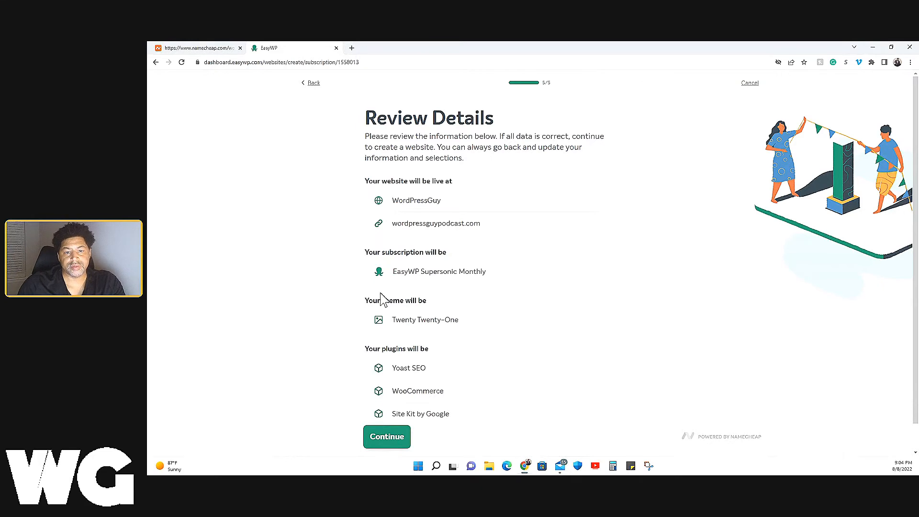
Step: Review the setup details, create the website, and open the management overview of the WordPressGuy site
{"action": "scroll", "coordinate": [383, 299], "scroll_direction": "down", "scroll_amount": 1}
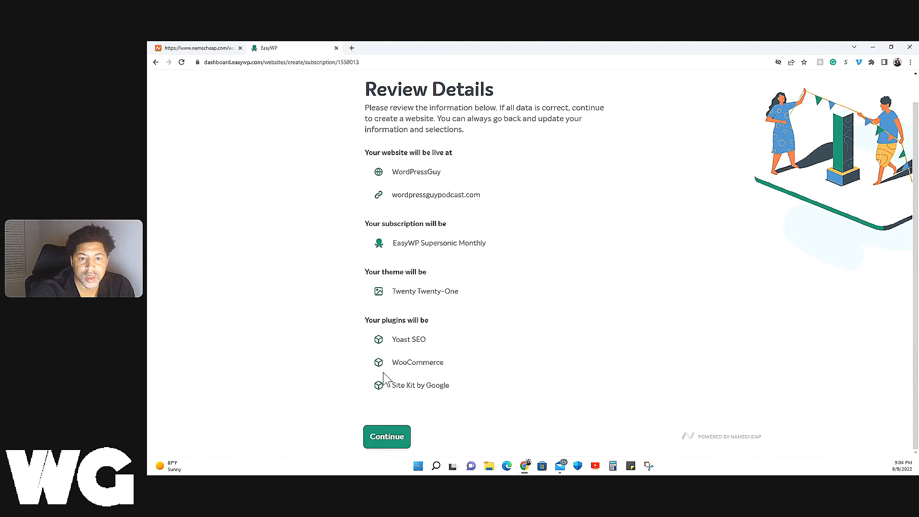
{"action": "left_click", "coordinate": [396, 445]}
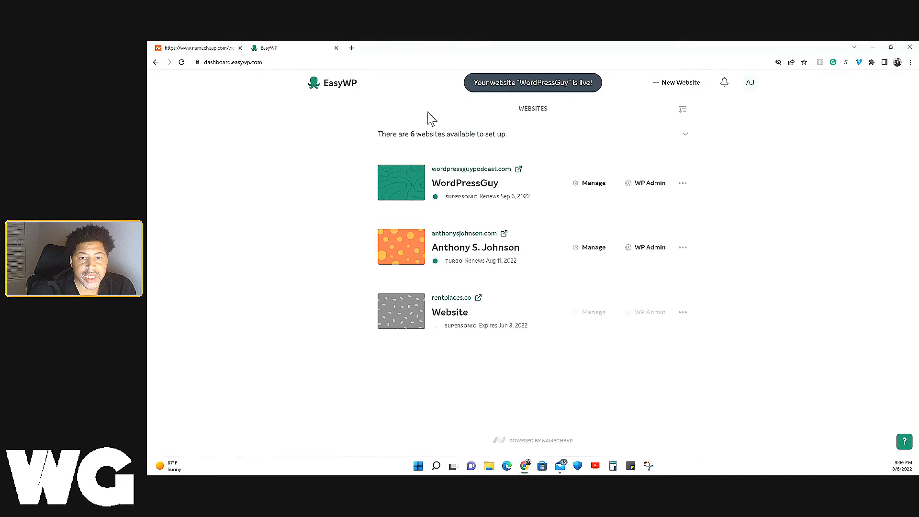
{"action": "left_click", "coordinate": [592, 191]}
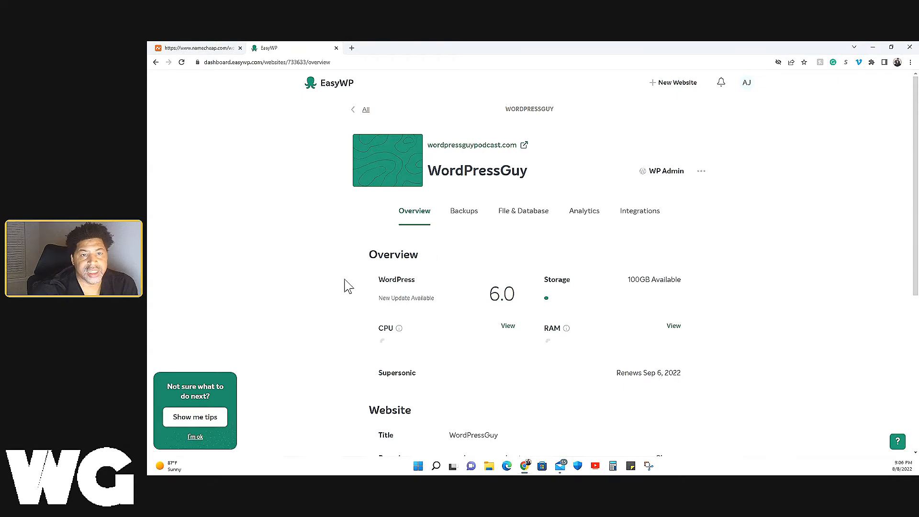
{"action": "scroll", "coordinate": [345, 286], "scroll_direction": "down", "scroll_amount": 1}
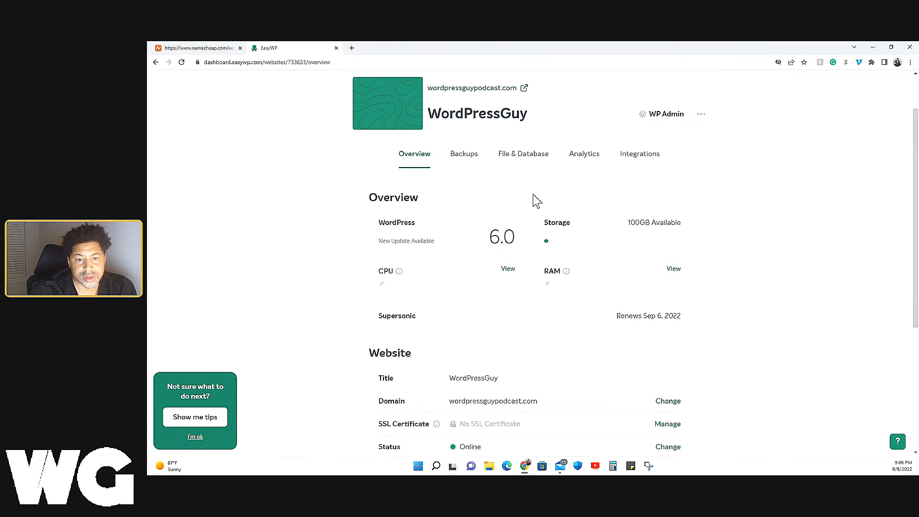
Step: Add the Free PositiveSSL certificate to the WordPressGuy website and return to the site overview
{"action": "scroll", "coordinate": [536, 200], "scroll_direction": "down", "scroll_amount": 1}
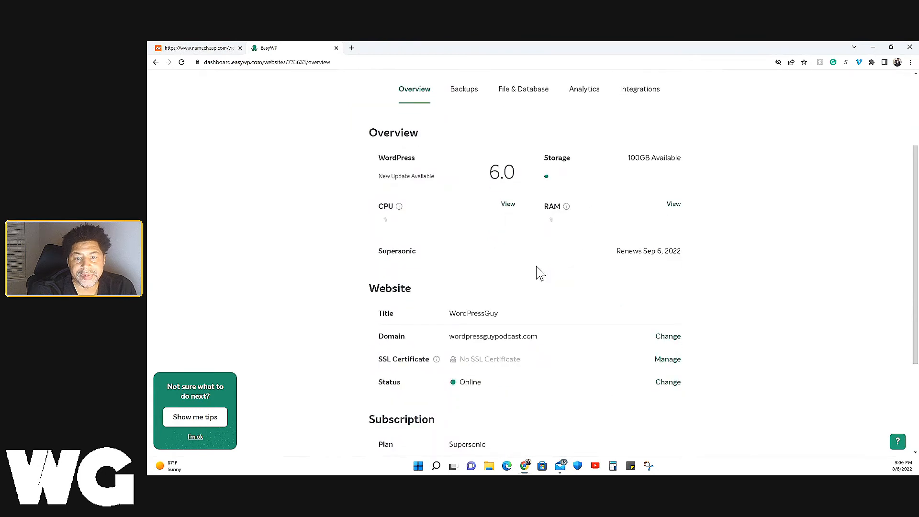
{"action": "scroll", "coordinate": [538, 273], "scroll_direction": "down", "scroll_amount": 2}
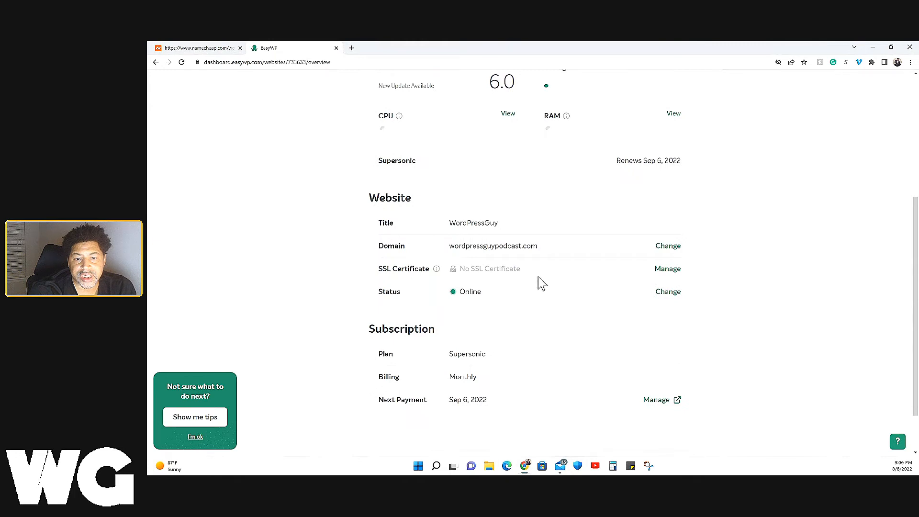
{"action": "left_click", "coordinate": [666, 270]}
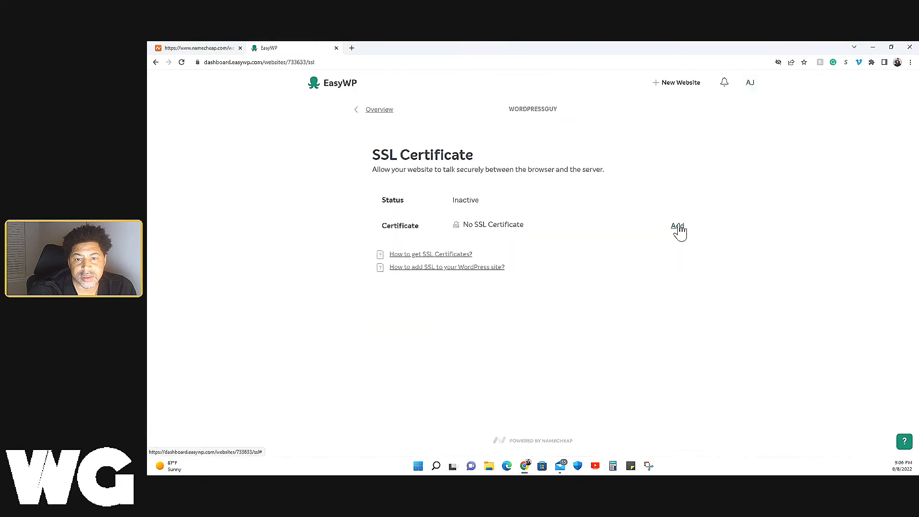
{"action": "left_click", "coordinate": [678, 227]}
{"action": "left_click", "coordinate": [584, 223]}
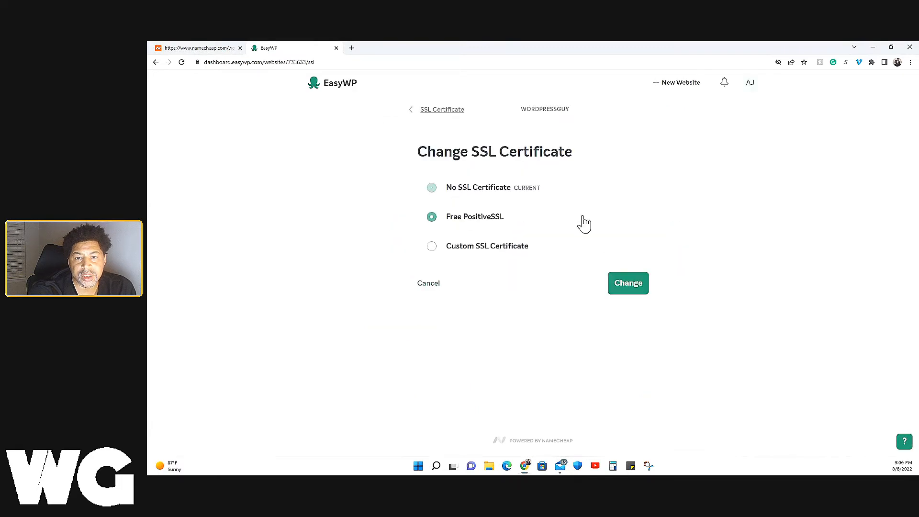
{"action": "left_click", "coordinate": [623, 288]}
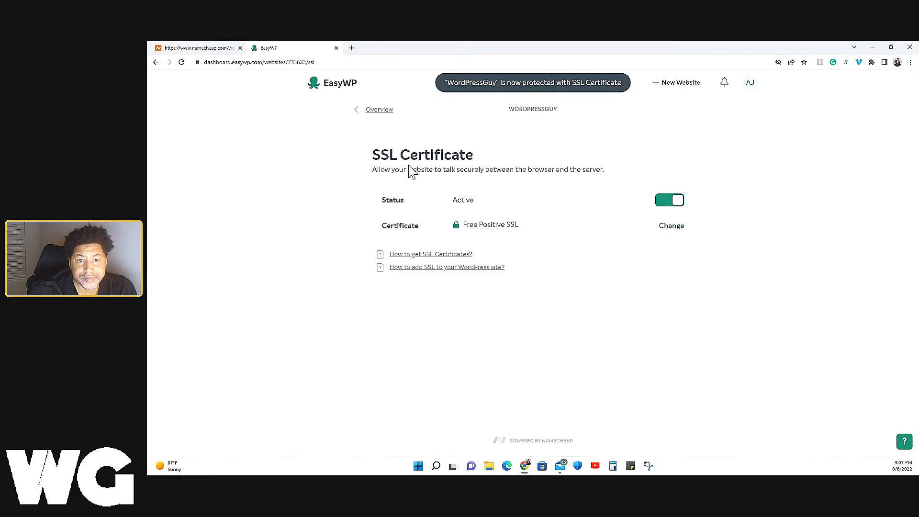
{"action": "left_click", "coordinate": [379, 110]}
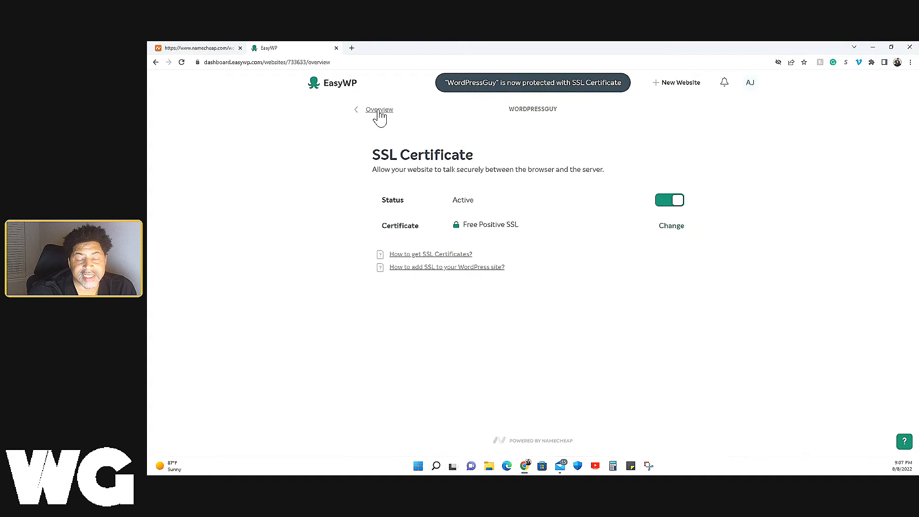
Step: Review the website and subscription details in the site overview, and view the site's backup options
{"action": "scroll", "coordinate": [537, 298], "scroll_direction": "down", "scroll_amount": 2}
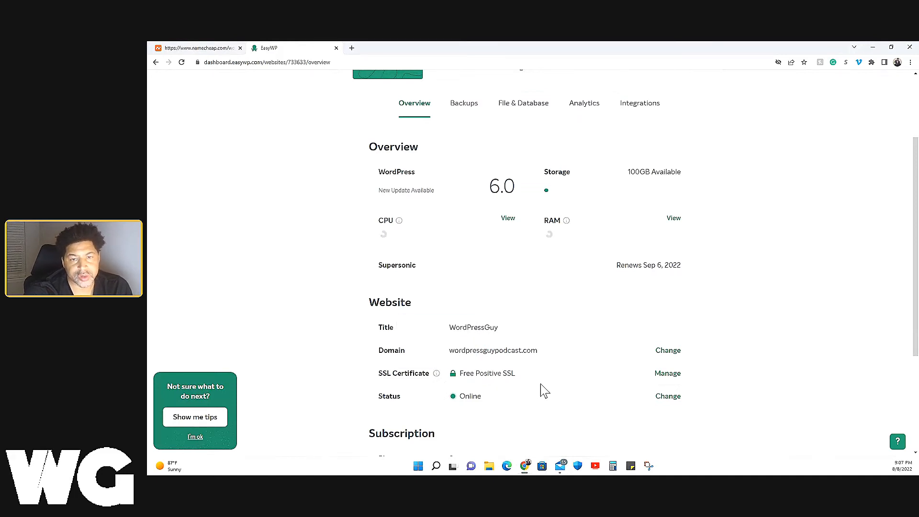
{"action": "scroll", "coordinate": [544, 390], "scroll_direction": "down", "scroll_amount": 3}
{"action": "scroll", "coordinate": [558, 318], "scroll_direction": "up", "scroll_amount": 2}
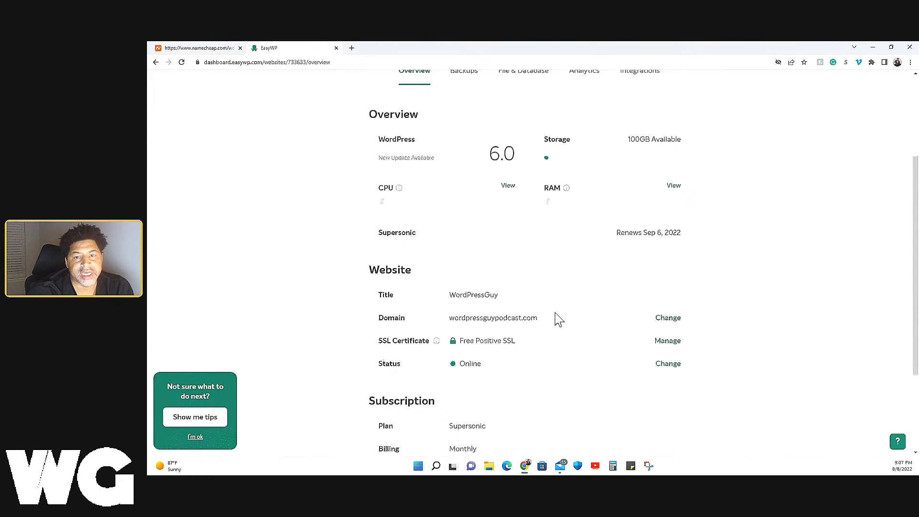
{"action": "scroll", "coordinate": [558, 320], "scroll_direction": "up", "scroll_amount": 1}
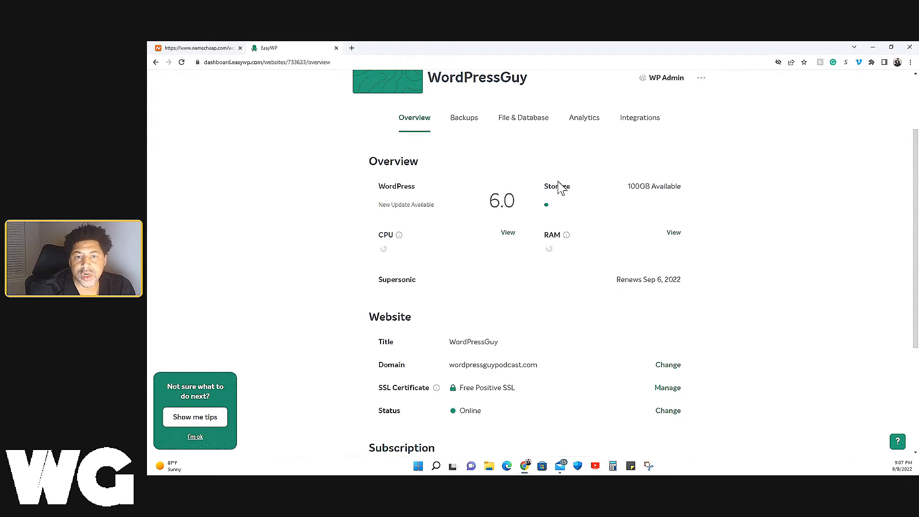
{"action": "left_click", "coordinate": [467, 123]}
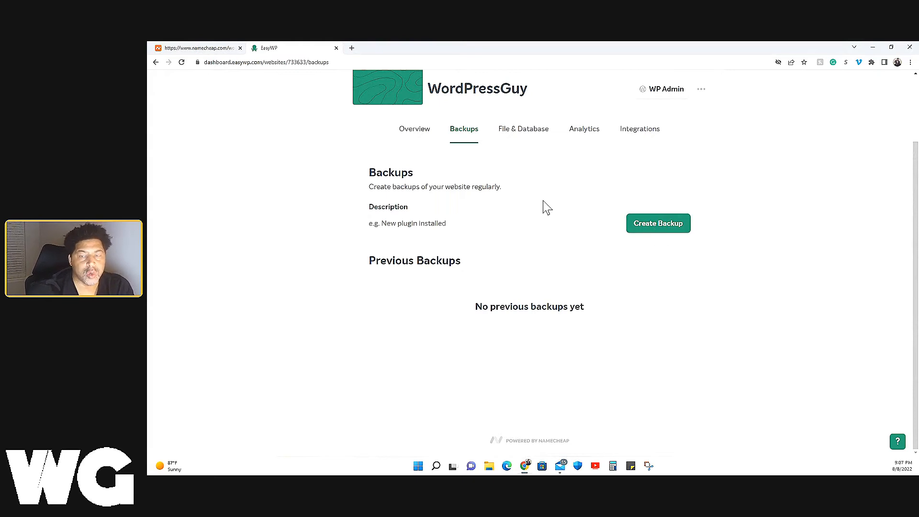
Step: View the site's file and database access settings and check the available SFTP access durations without changing them
{"action": "left_click", "coordinate": [528, 139]}
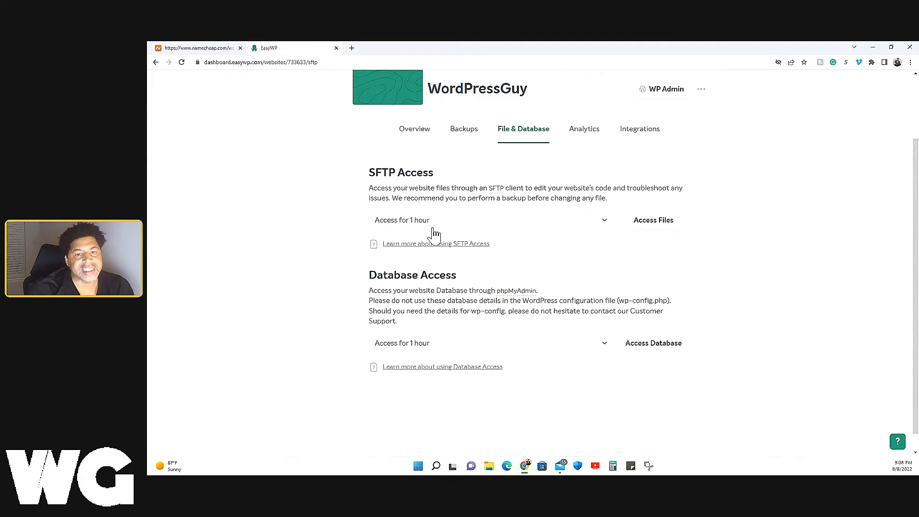
{"action": "left_click", "coordinate": [600, 226]}
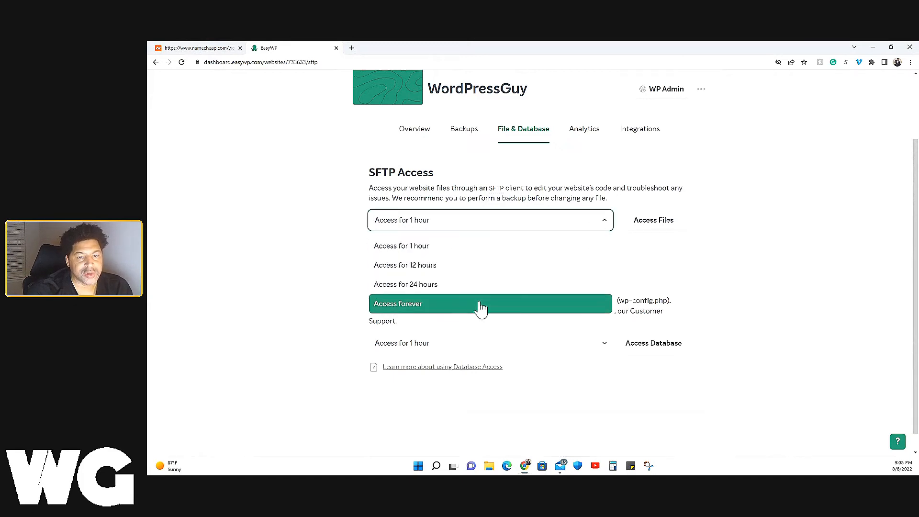
{"action": "left_click", "coordinate": [632, 251]}
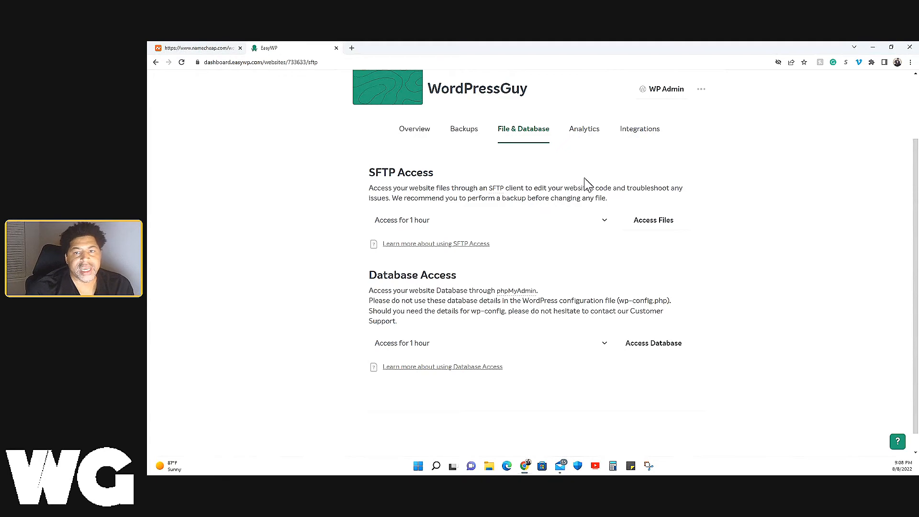
Step: Look through the site's analytics, including the CPU and RAM metrics, usage report and optimization tips
{"action": "left_click", "coordinate": [591, 138]}
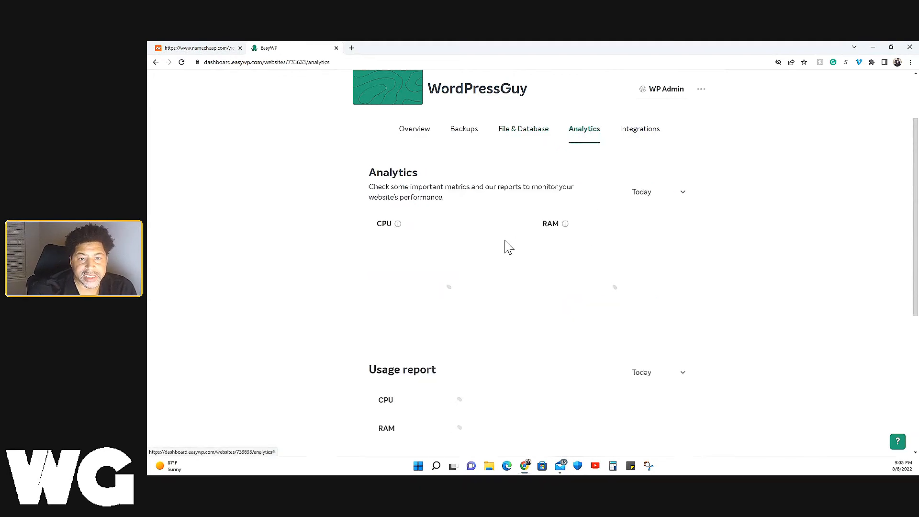
{"action": "scroll", "coordinate": [554, 251], "scroll_direction": "down", "scroll_amount": 2}
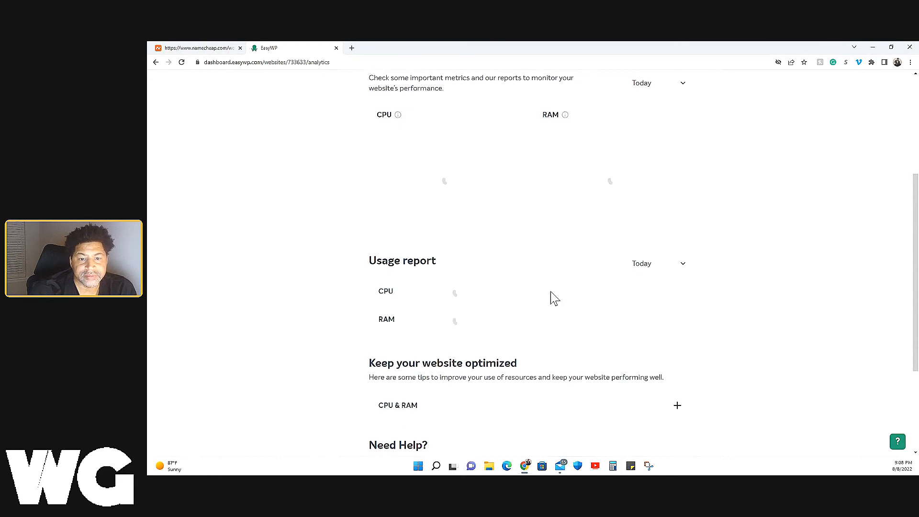
{"action": "scroll", "coordinate": [550, 297], "scroll_direction": "down", "scroll_amount": 3}
{"action": "scroll", "coordinate": [553, 297], "scroll_direction": "up", "scroll_amount": 5}
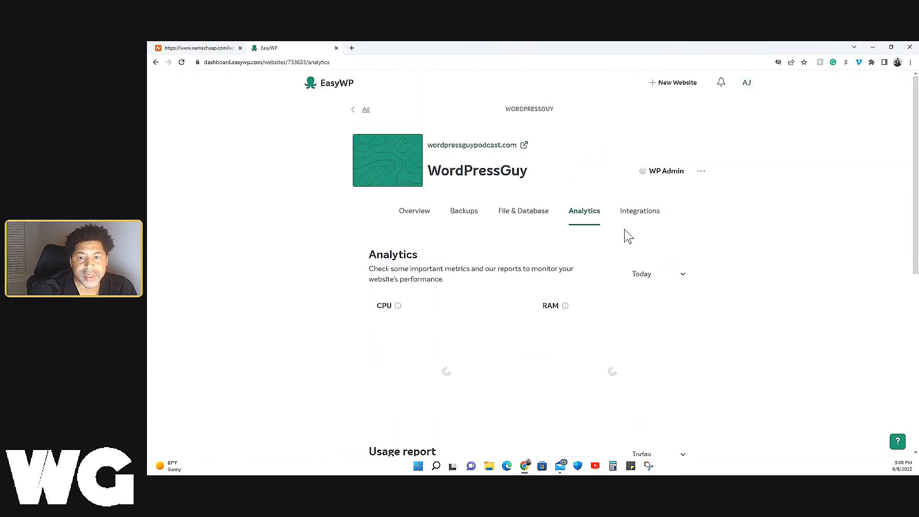
Step: Look over the integrations offered for the site, from CDN and Private Email to Logo Maker and PremiumDNS
{"action": "left_click", "coordinate": [644, 213]}
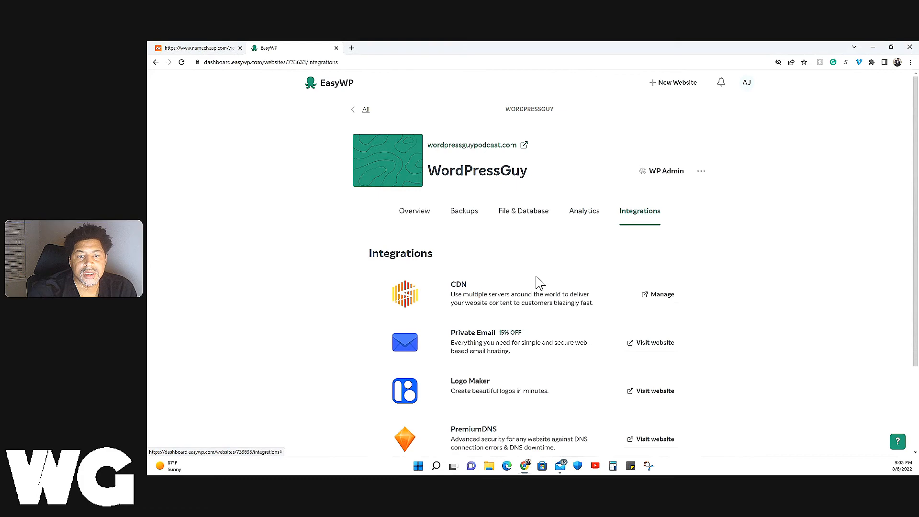
{"action": "scroll", "coordinate": [521, 307], "scroll_direction": "down", "scroll_amount": 2}
{"action": "scroll", "coordinate": [521, 308], "scroll_direction": "down", "scroll_amount": 1}
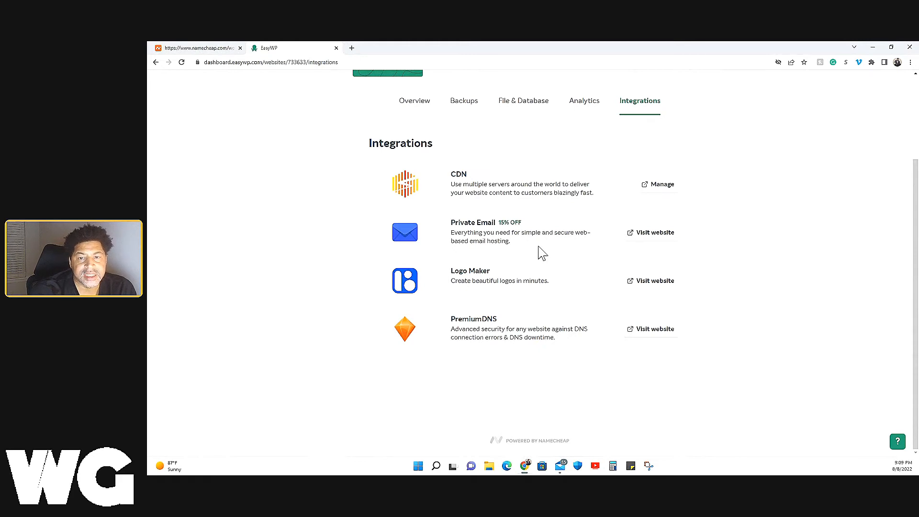
{"action": "scroll", "coordinate": [539, 252], "scroll_direction": "up", "scroll_amount": 2}
Step: Return to the site overview, open the WordPress admin dashboard and display the list of all users
{"action": "left_click", "coordinate": [425, 187]}
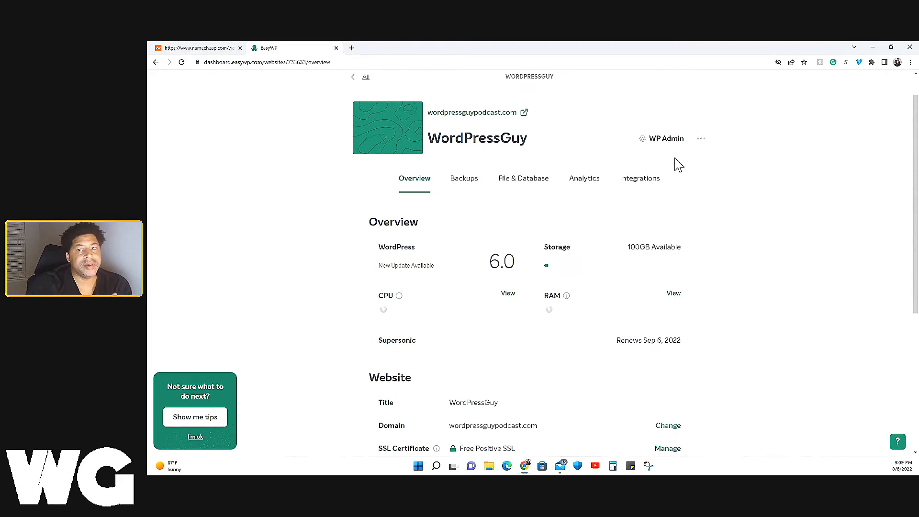
{"action": "left_click", "coordinate": [668, 140]}
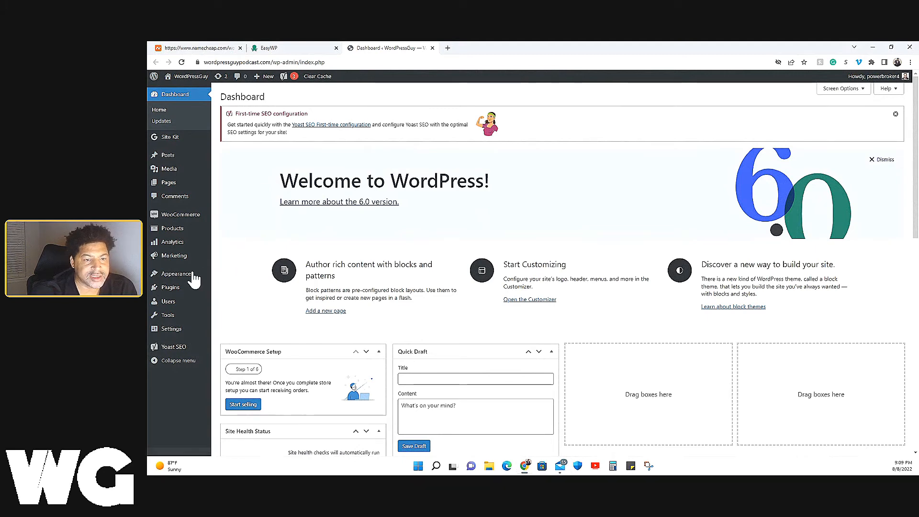
{"action": "mouse_move", "coordinate": [188, 302]}
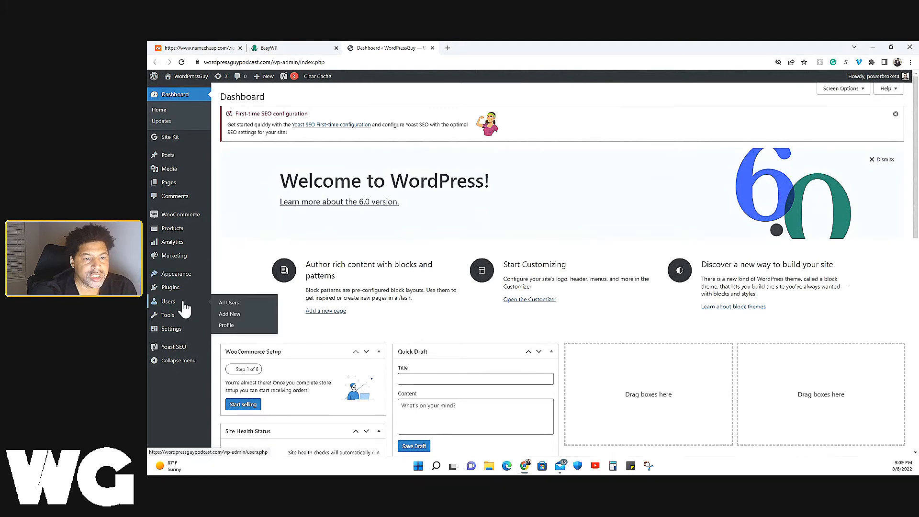
{"action": "left_click", "coordinate": [228, 303]}
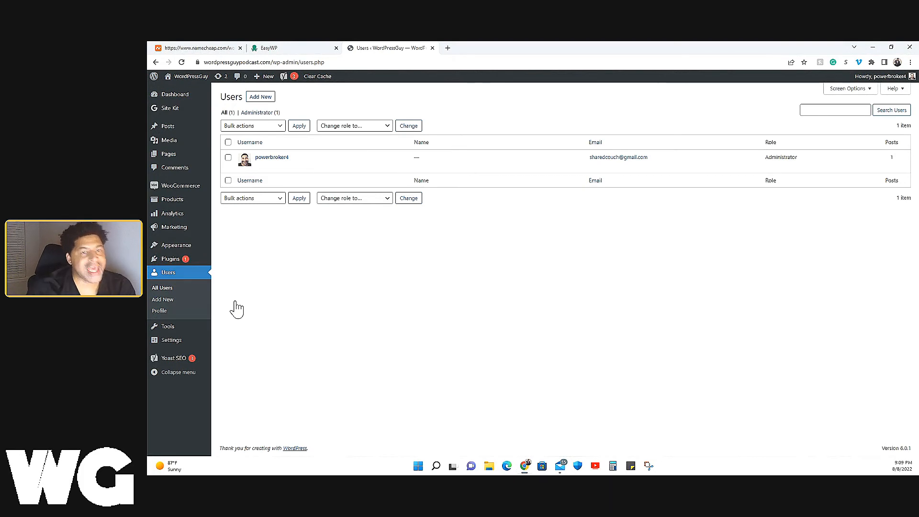
Step: Open the form for adding a new user and check the available roles without choosing one
{"action": "mouse_move", "coordinate": [283, 159]}
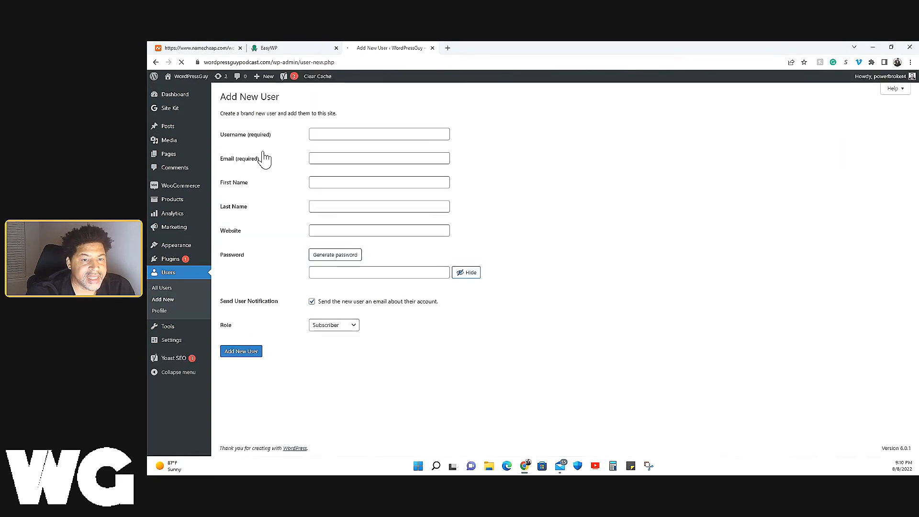
{"action": "left_click", "coordinate": [337, 330]}
{"action": "left_click", "coordinate": [347, 332]}
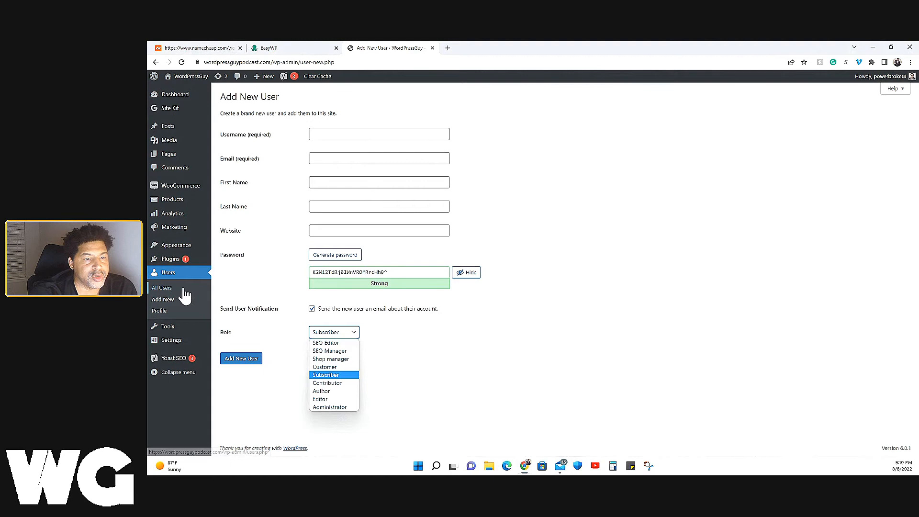
{"action": "left_click", "coordinate": [256, 241]}
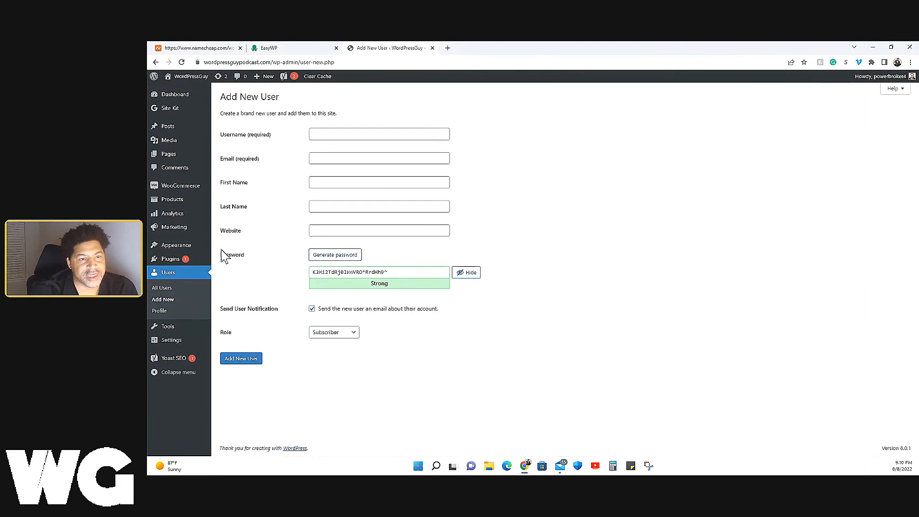
Step: Open the installed themes, go to adding a new theme, and browse the catalogue of popular themes
{"action": "mouse_move", "coordinate": [196, 250]}
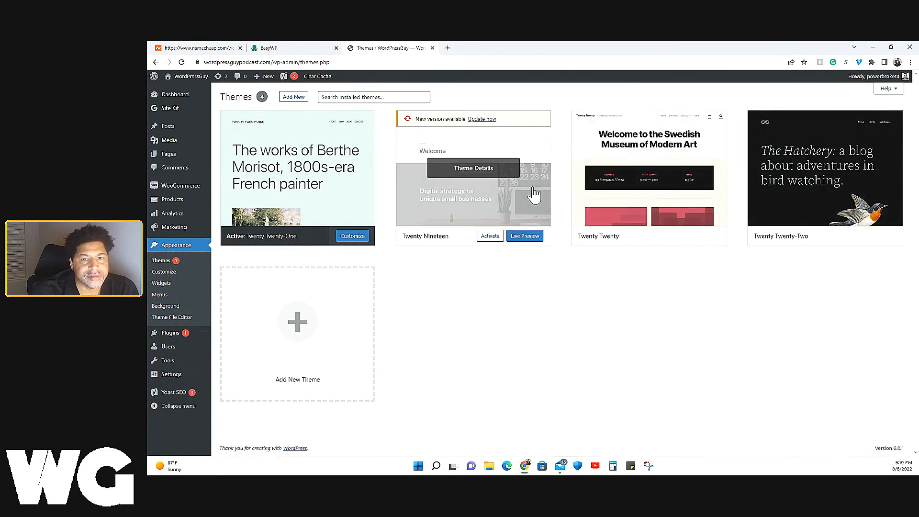
{"action": "left_click", "coordinate": [306, 328]}
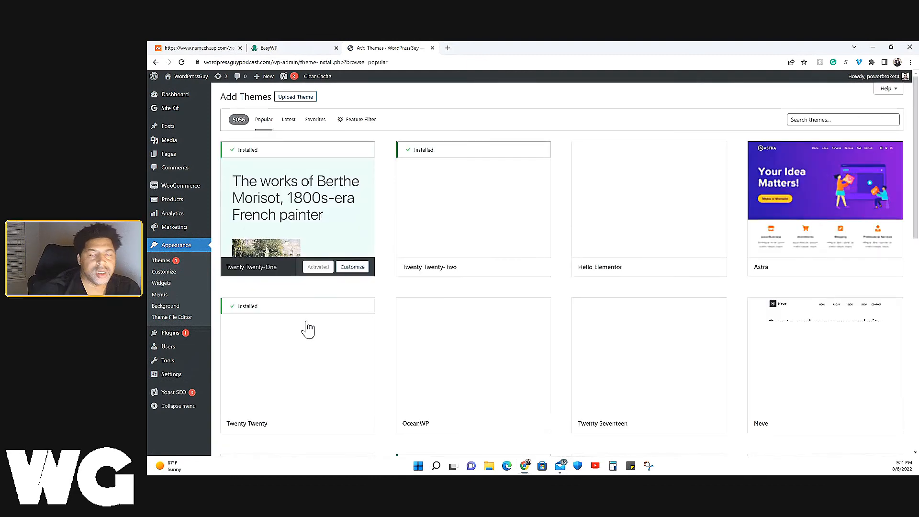
{"action": "mouse_move", "coordinate": [522, 270]}
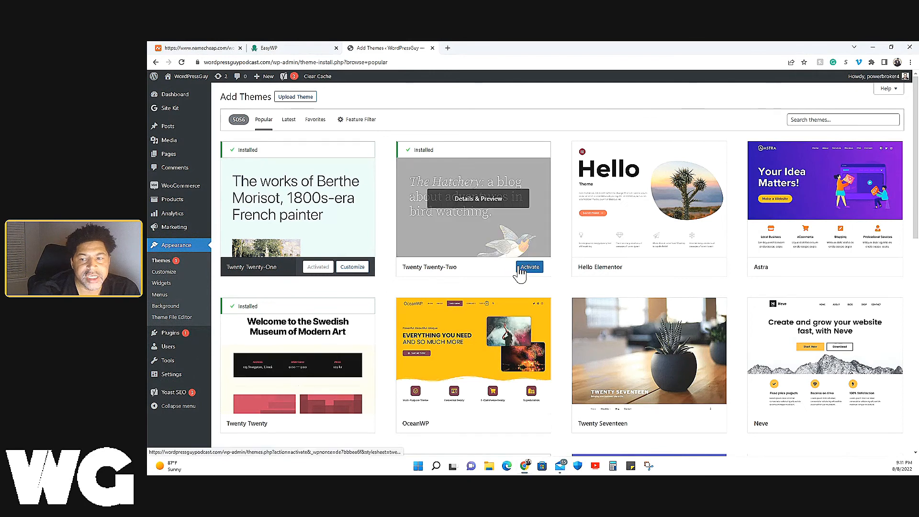
{"action": "scroll", "coordinate": [521, 273], "scroll_direction": "down", "scroll_amount": 8}
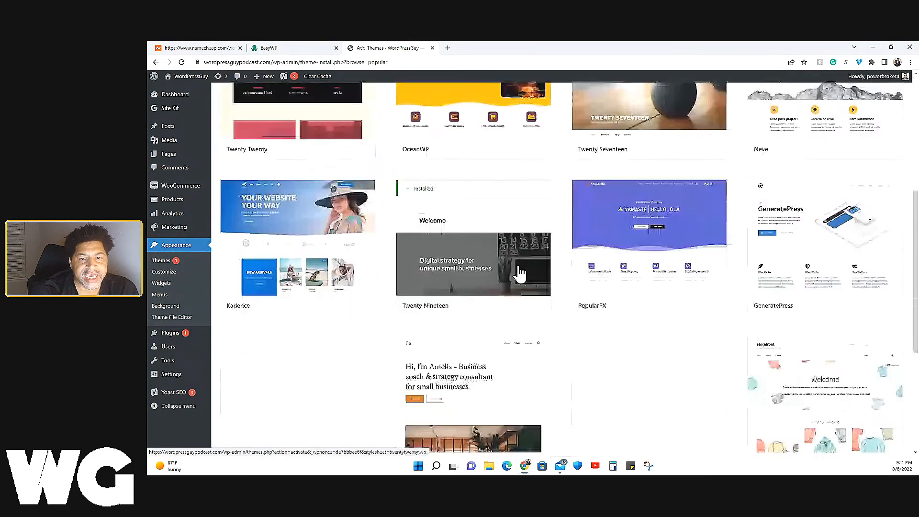
{"action": "scroll", "coordinate": [520, 273], "scroll_direction": "down", "scroll_amount": 3}
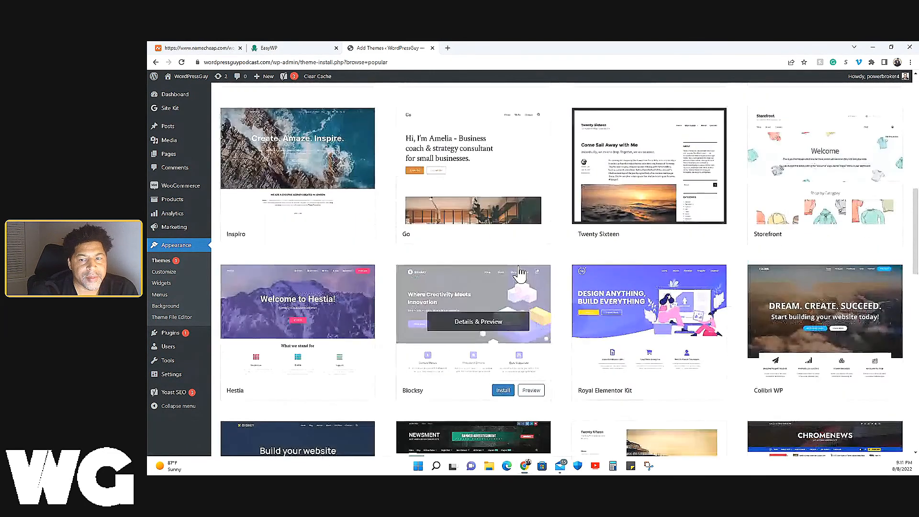
{"action": "scroll", "coordinate": [521, 273], "scroll_direction": "down", "scroll_amount": 3}
{"action": "scroll", "coordinate": [521, 273], "scroll_direction": "down", "scroll_amount": 3}
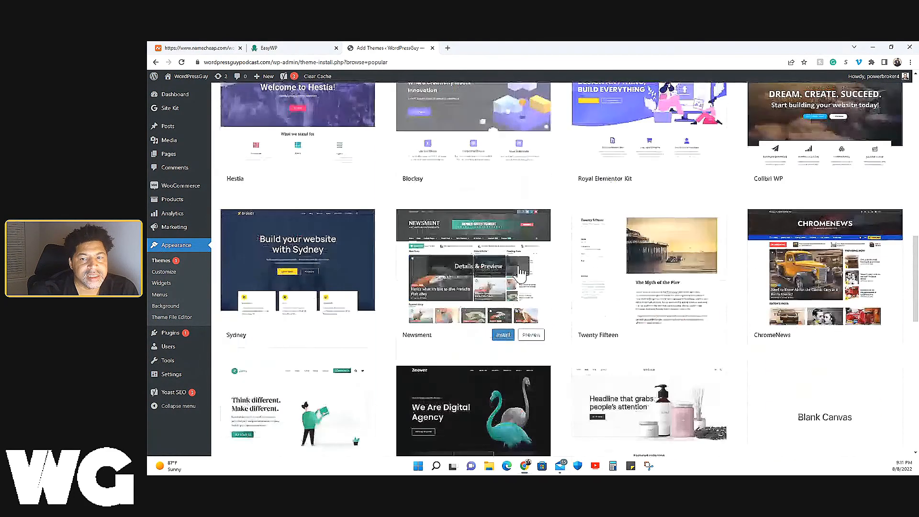
{"action": "scroll", "coordinate": [521, 273], "scroll_direction": "down", "scroll_amount": 5}
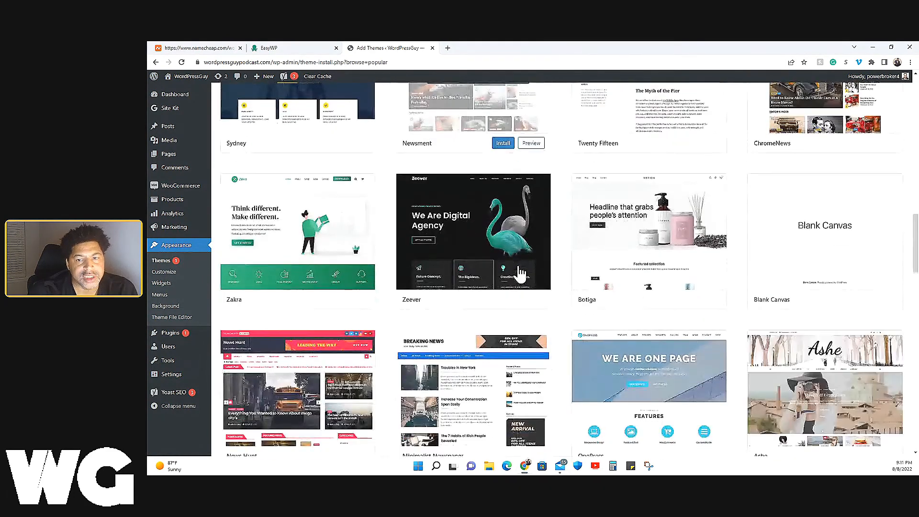
{"action": "scroll", "coordinate": [521, 273], "scroll_direction": "down", "scroll_amount": 3}
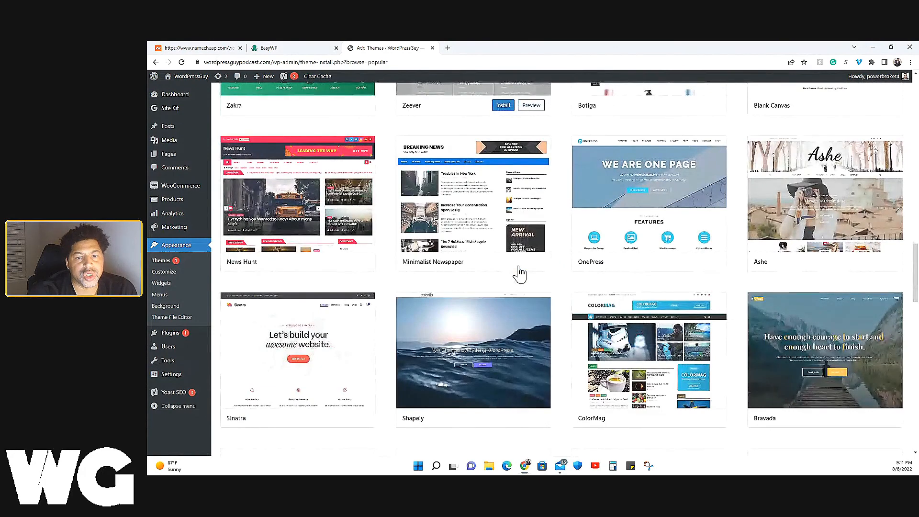
{"action": "scroll", "coordinate": [520, 272], "scroll_direction": "down", "scroll_amount": 2}
{"action": "scroll", "coordinate": [520, 273], "scroll_direction": "down", "scroll_amount": 3}
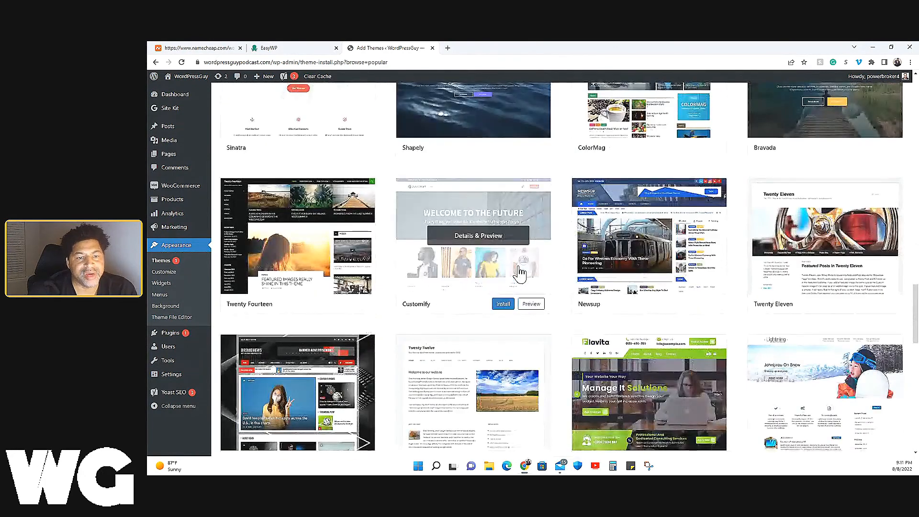
{"action": "scroll", "coordinate": [520, 273], "scroll_direction": "down", "scroll_amount": 6}
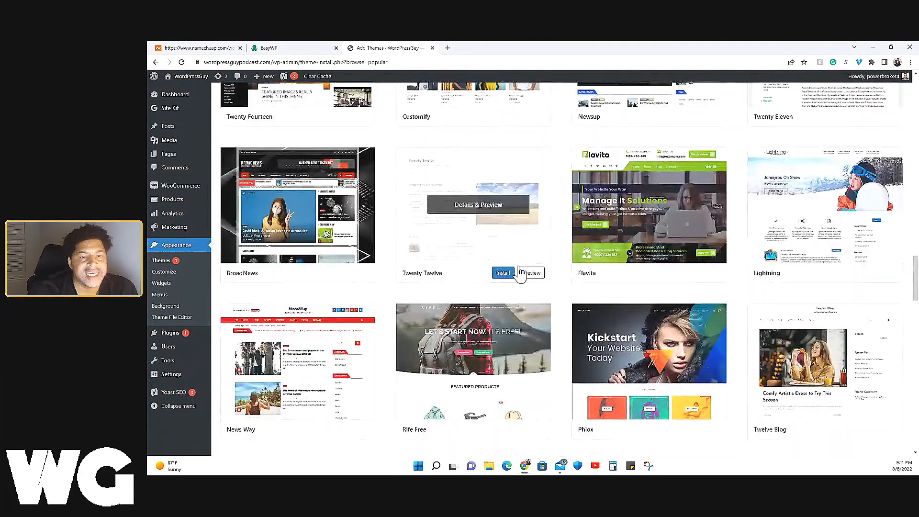
Step: Browse further down the catalogue of popular themes
{"action": "scroll", "coordinate": [521, 272], "scroll_direction": "down", "scroll_amount": 3}
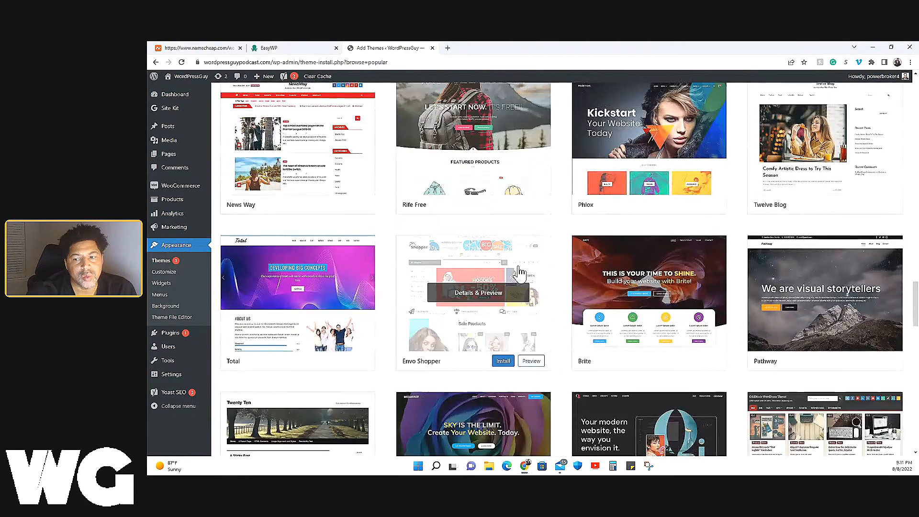
{"action": "scroll", "coordinate": [521, 273], "scroll_direction": "down", "scroll_amount": 3}
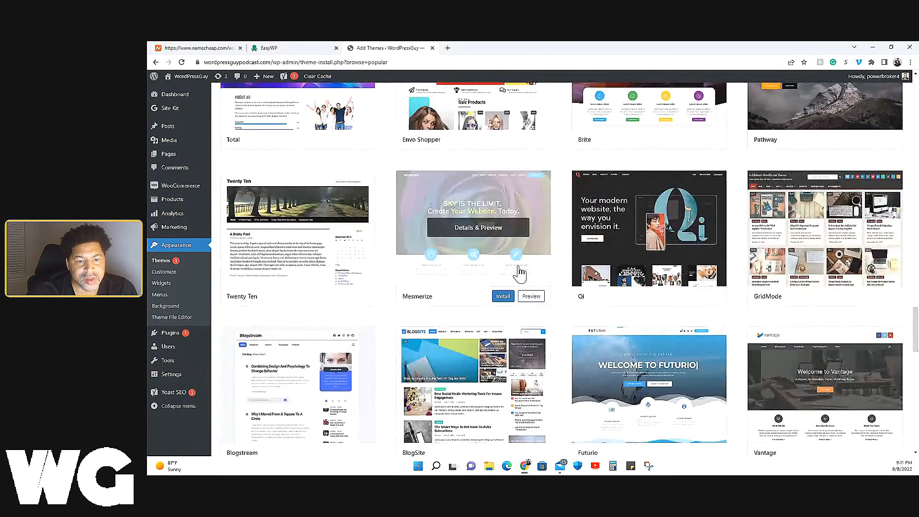
{"action": "scroll", "coordinate": [521, 273], "scroll_direction": "down", "scroll_amount": 2}
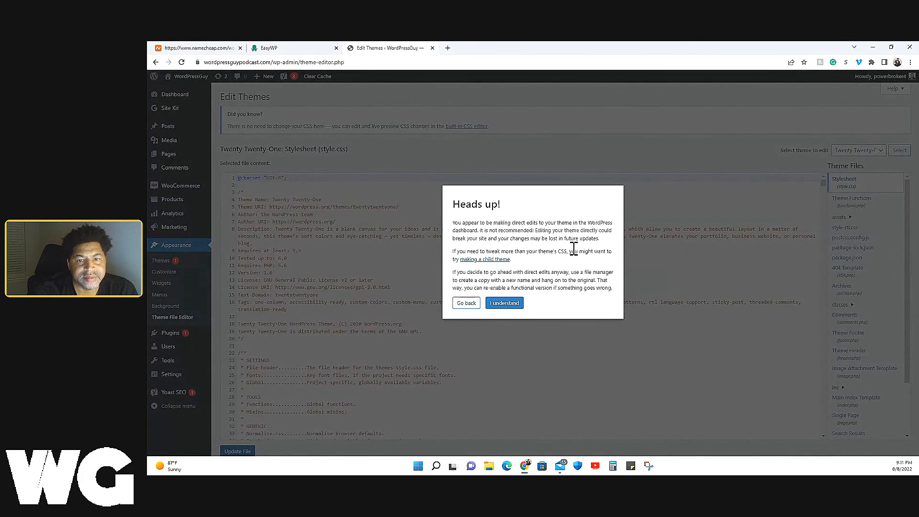
Step: Accept the theme file editor warning, look through the Twenty Twenty-One stylesheet, and check which themes can be edited without switching
{"action": "left_click", "coordinate": [504, 305]}
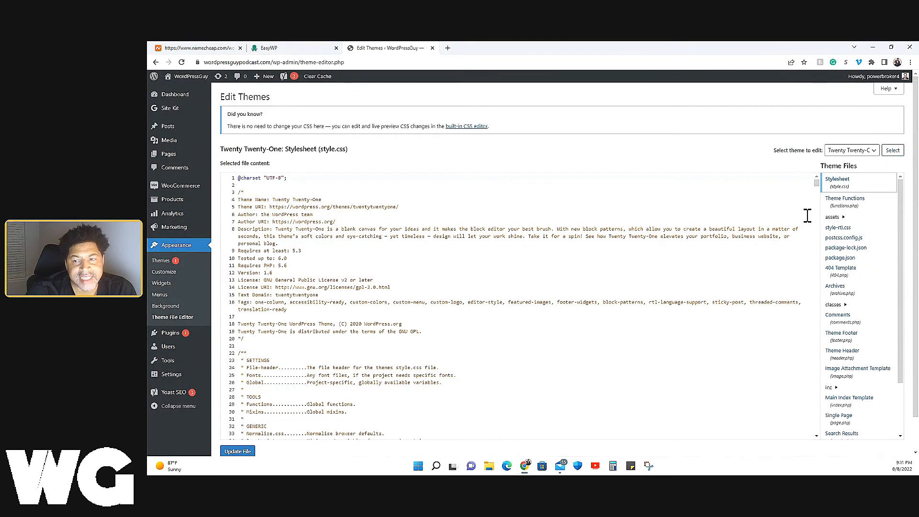
{"action": "scroll", "coordinate": [743, 295], "scroll_direction": "down", "scroll_amount": 5}
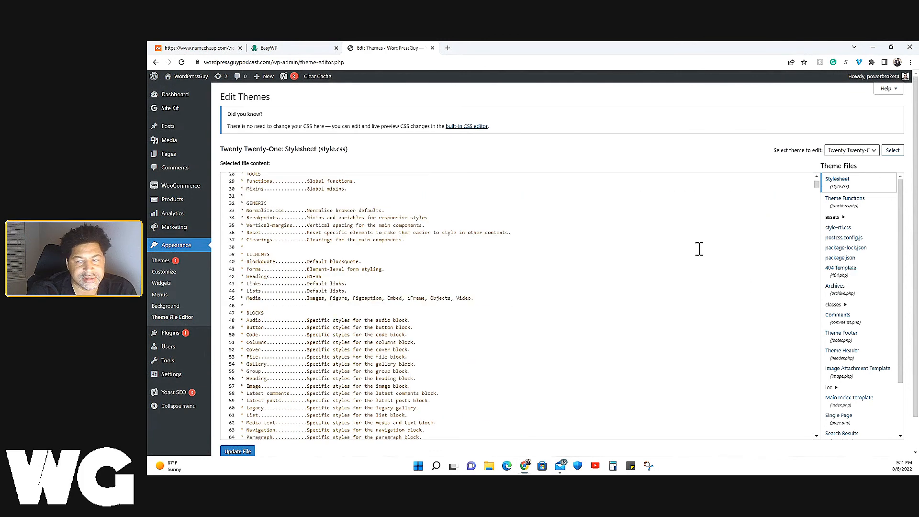
{"action": "scroll", "coordinate": [746, 263], "scroll_direction": "down", "scroll_amount": 3}
{"action": "scroll", "coordinate": [840, 254], "scroll_direction": "down", "scroll_amount": 2}
{"action": "scroll", "coordinate": [842, 256], "scroll_direction": "up", "scroll_amount": 2}
{"action": "left_click", "coordinate": [850, 151]}
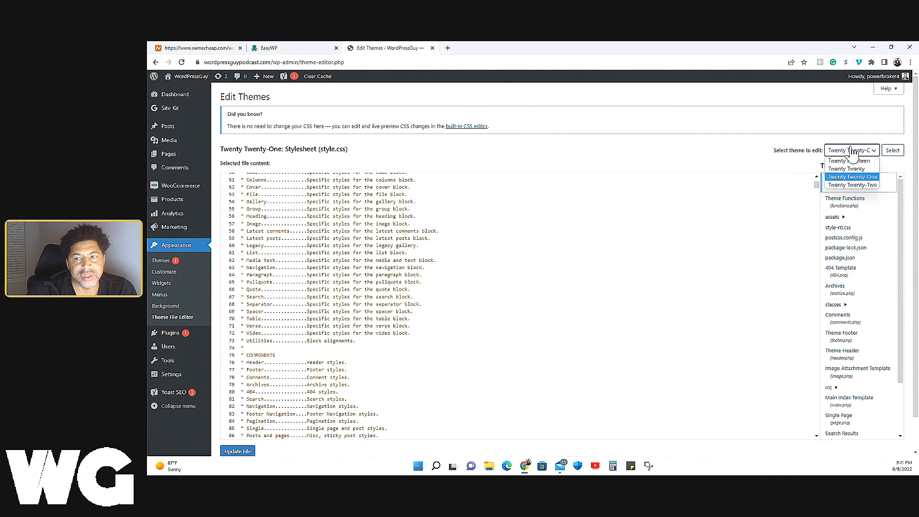
{"action": "left_click", "coordinate": [748, 151]}
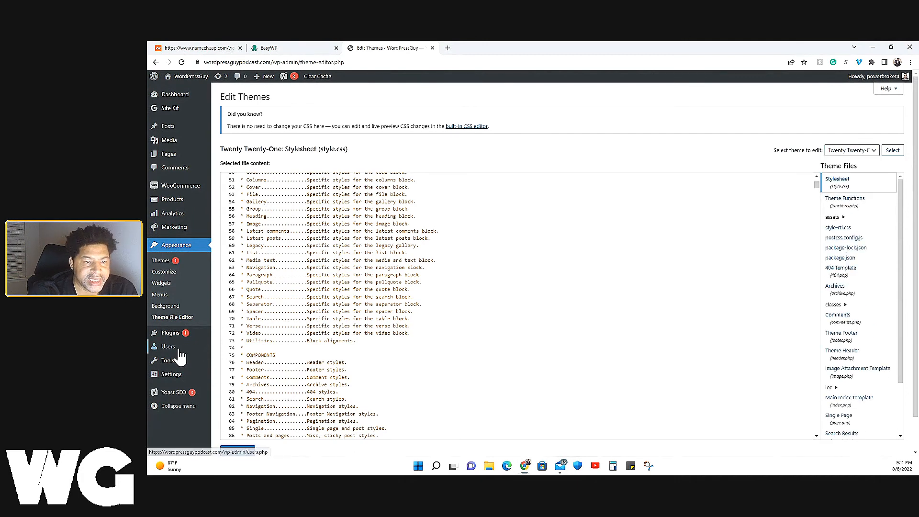
Step: Open the list of installed plugins and look it over
{"action": "mouse_move", "coordinate": [180, 337]}
{"action": "left_click", "coordinate": [235, 344]}
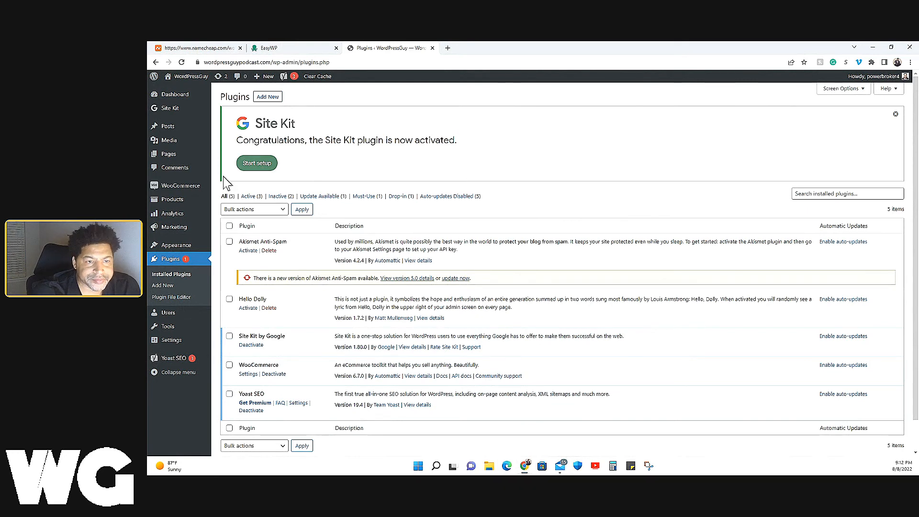
{"action": "mouse_move", "coordinate": [191, 205]}
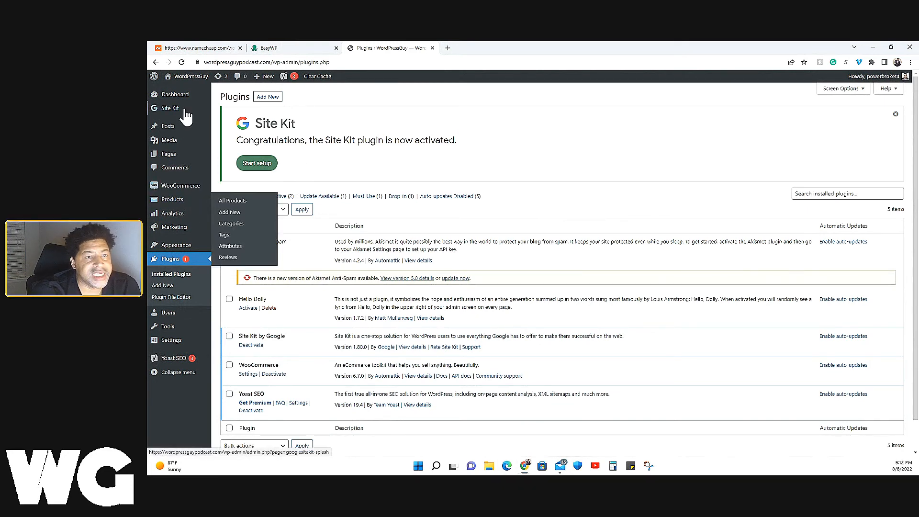
Step: Display all posts and open the "Hello world!" post for editing
{"action": "mouse_move", "coordinate": [181, 128]}
{"action": "left_click", "coordinate": [231, 130]}
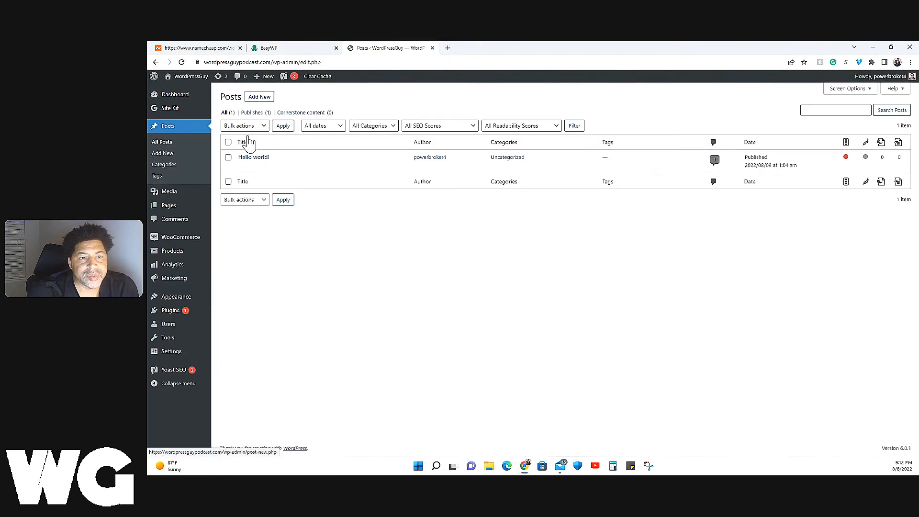
{"action": "left_click", "coordinate": [242, 167]}
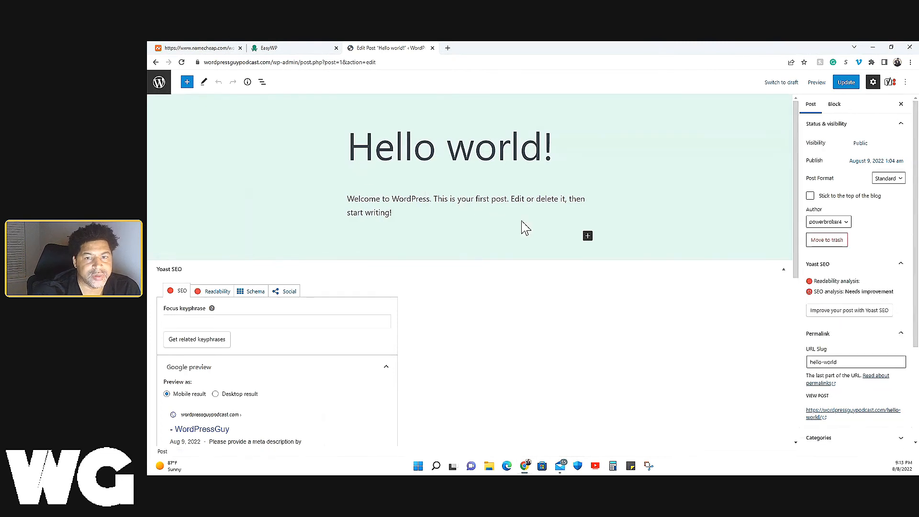
Step: Examine the Yoast SEO section below the post, from focus keyphrase and Google preview to meta description and SEO analysis
{"action": "scroll", "coordinate": [530, 228], "scroll_direction": "down", "scroll_amount": 2}
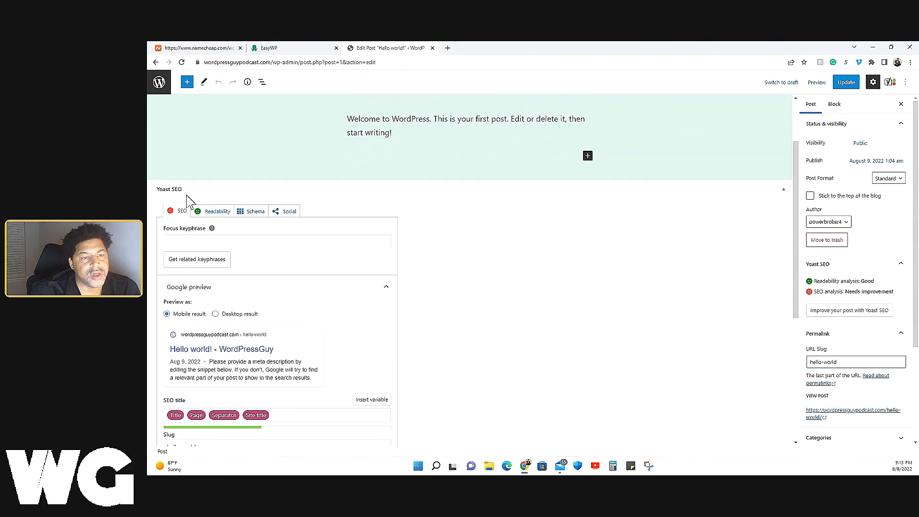
{"action": "scroll", "coordinate": [233, 249], "scroll_direction": "down", "scroll_amount": 2}
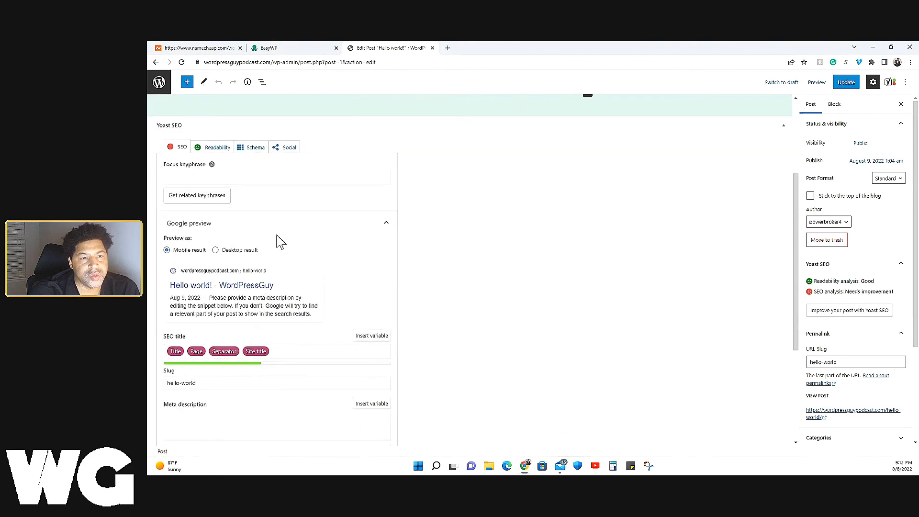
{"action": "scroll", "coordinate": [281, 241], "scroll_direction": "up", "scroll_amount": 1}
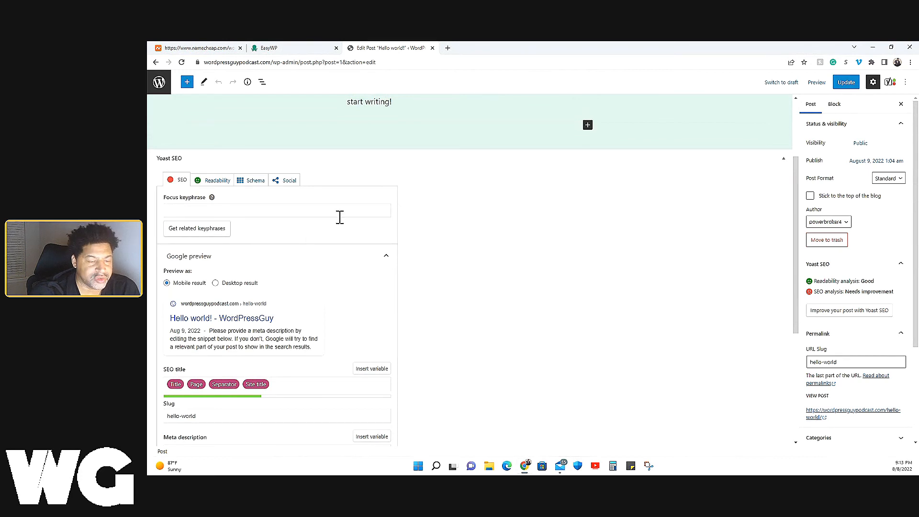
{"action": "scroll", "coordinate": [340, 218], "scroll_direction": "down", "scroll_amount": 3}
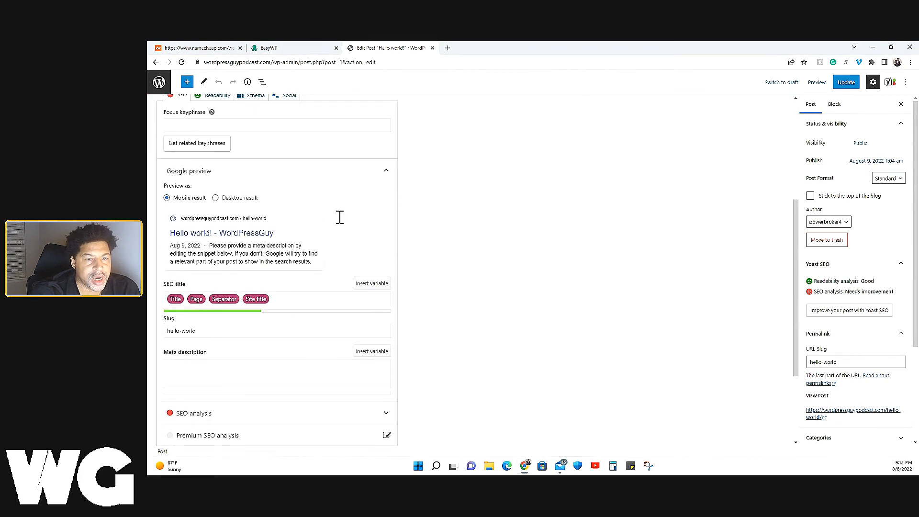
{"action": "scroll", "coordinate": [340, 218], "scroll_direction": "up", "scroll_amount": 1}
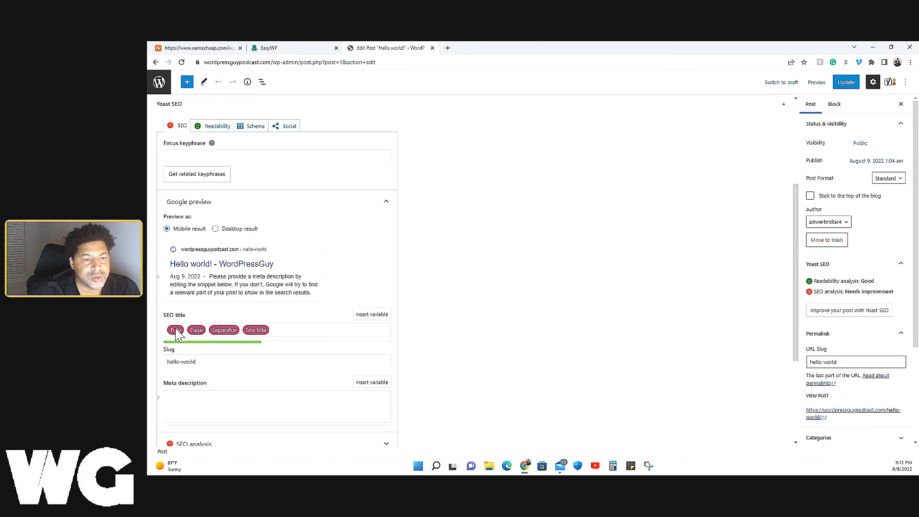
{"action": "scroll", "coordinate": [223, 396], "scroll_direction": "down", "scroll_amount": 1}
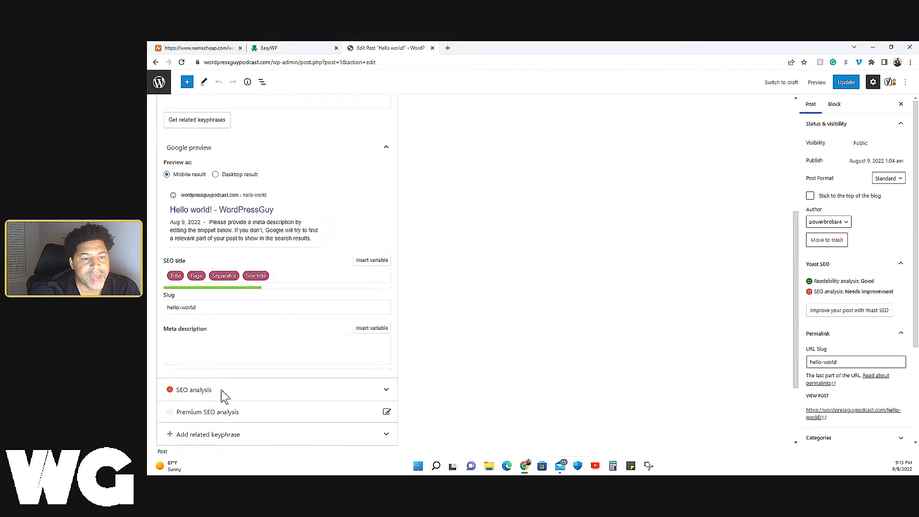
{"action": "scroll", "coordinate": [309, 293], "scroll_direction": "up", "scroll_amount": 4}
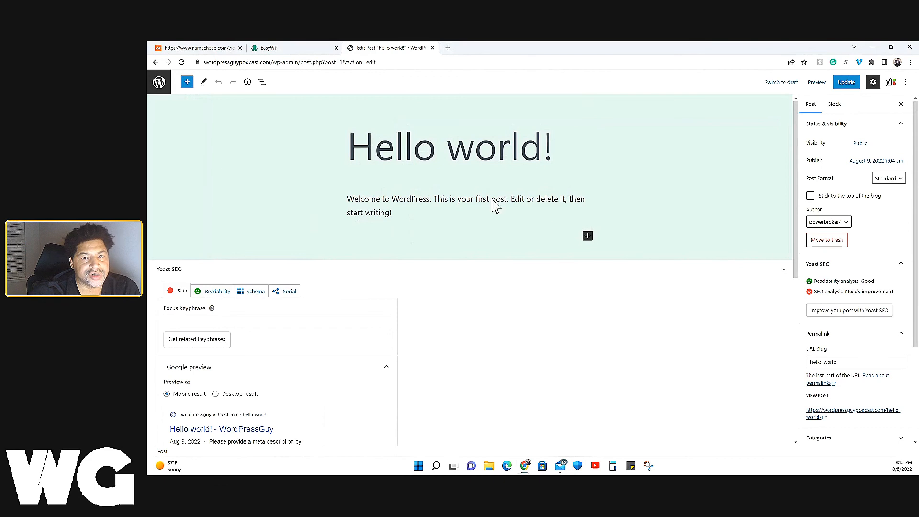
{"action": "scroll", "coordinate": [254, 283], "scroll_direction": "down", "scroll_amount": 3}
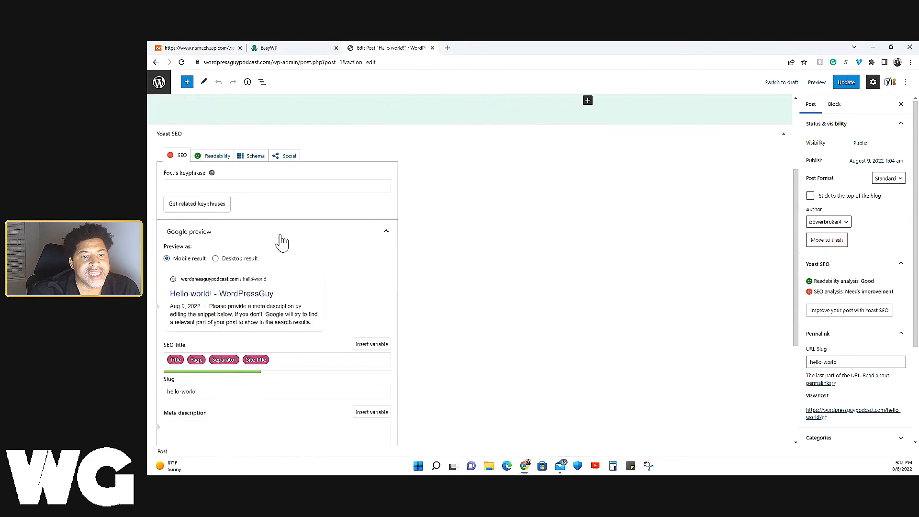
{"action": "scroll", "coordinate": [282, 241], "scroll_direction": "down", "scroll_amount": 3}
{"action": "scroll", "coordinate": [282, 241], "scroll_direction": "down", "scroll_amount": 1}
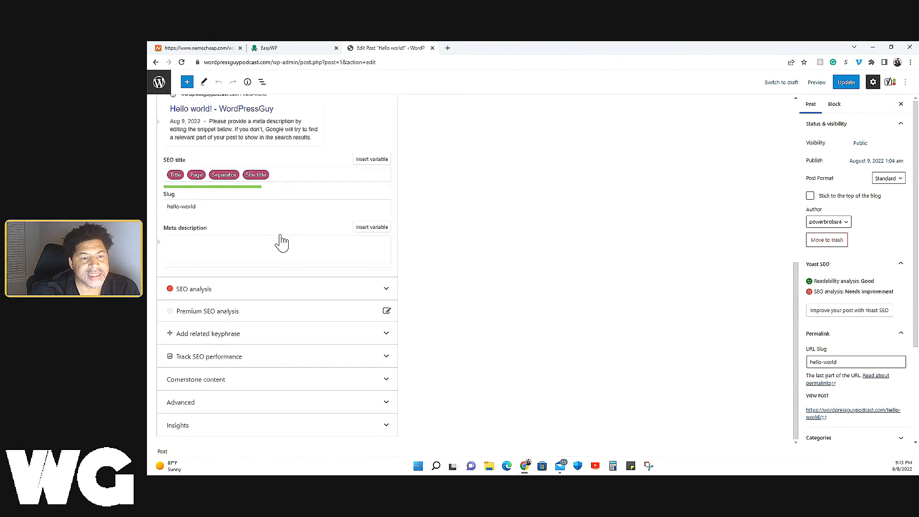
{"action": "scroll", "coordinate": [443, 233], "scroll_direction": "up", "scroll_amount": 3}
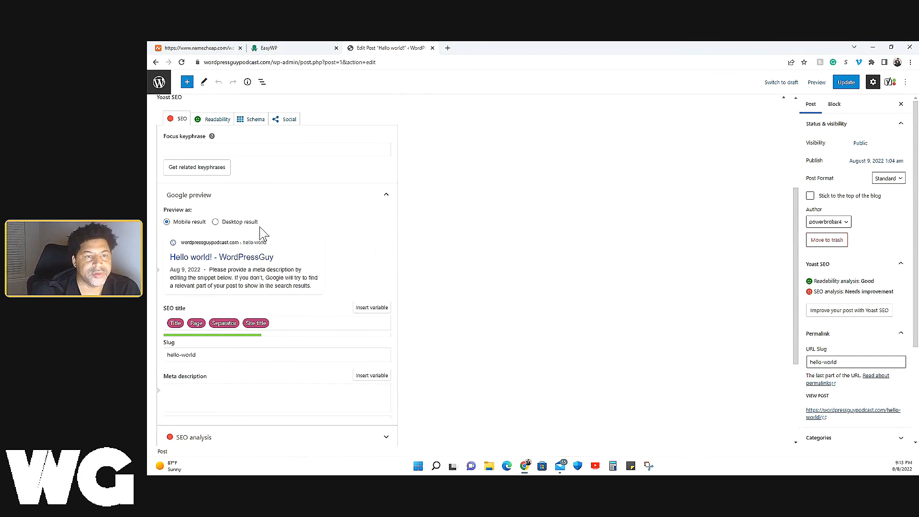
{"action": "scroll", "coordinate": [260, 231], "scroll_direction": "up", "scroll_amount": 2}
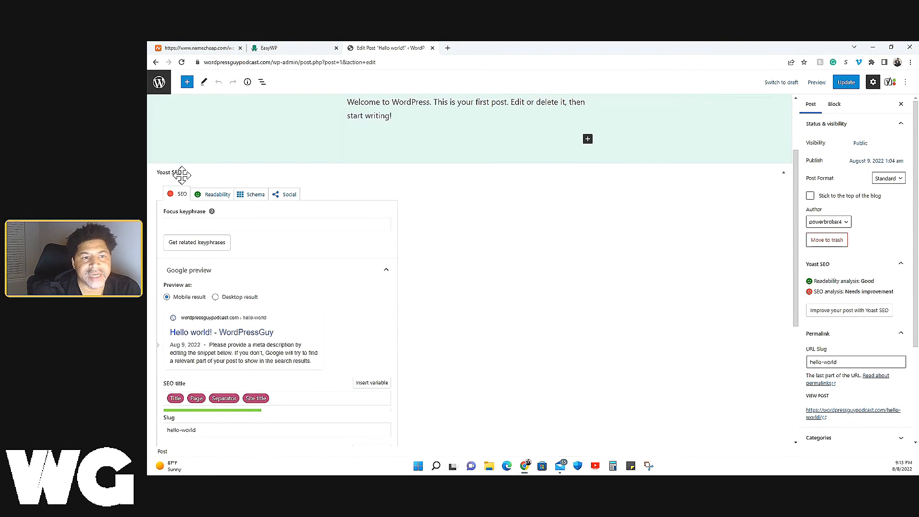
{"action": "scroll", "coordinate": [502, 211], "scroll_direction": "up", "scroll_amount": 2}
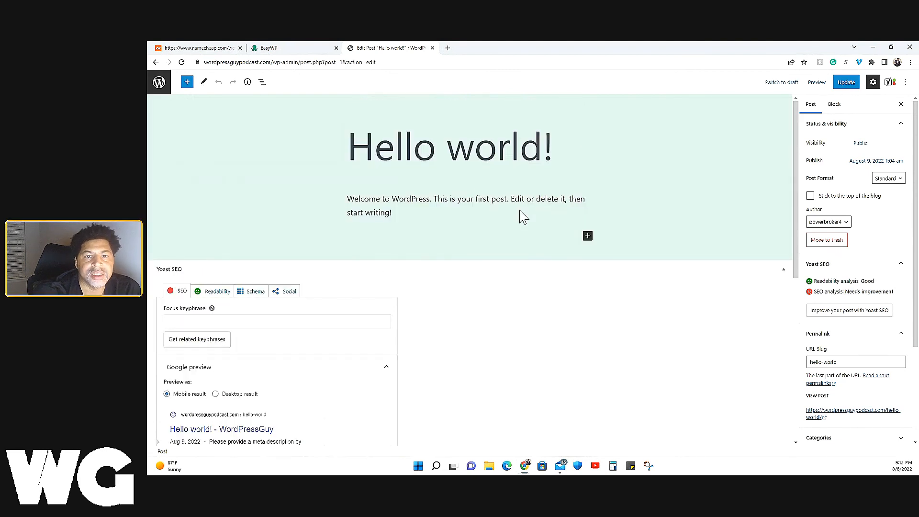
Step: Open the full block library and insert a Spotify embed block at the end of the post
{"action": "left_click", "coordinate": [588, 236]}
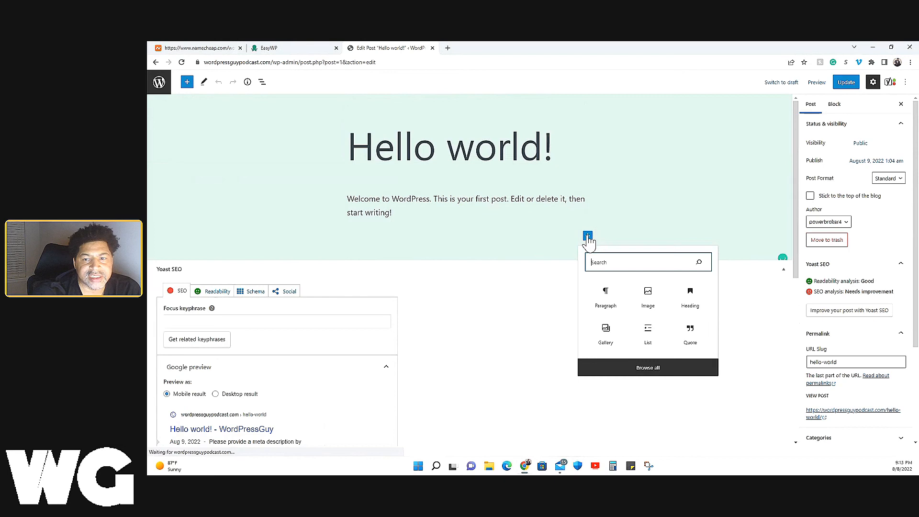
{"action": "left_click", "coordinate": [649, 375]}
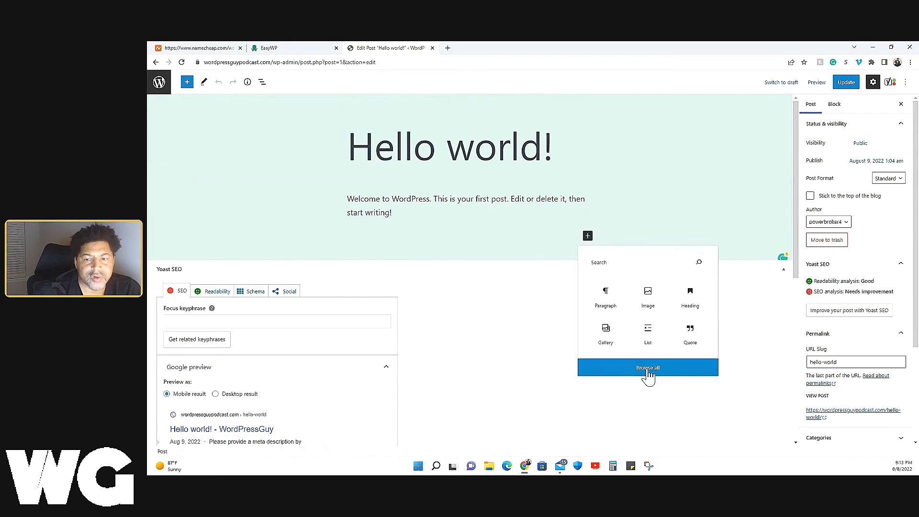
{"action": "left_click", "coordinate": [649, 374]}
{"action": "scroll", "coordinate": [649, 376], "scroll_direction": "down", "scroll_amount": 5}
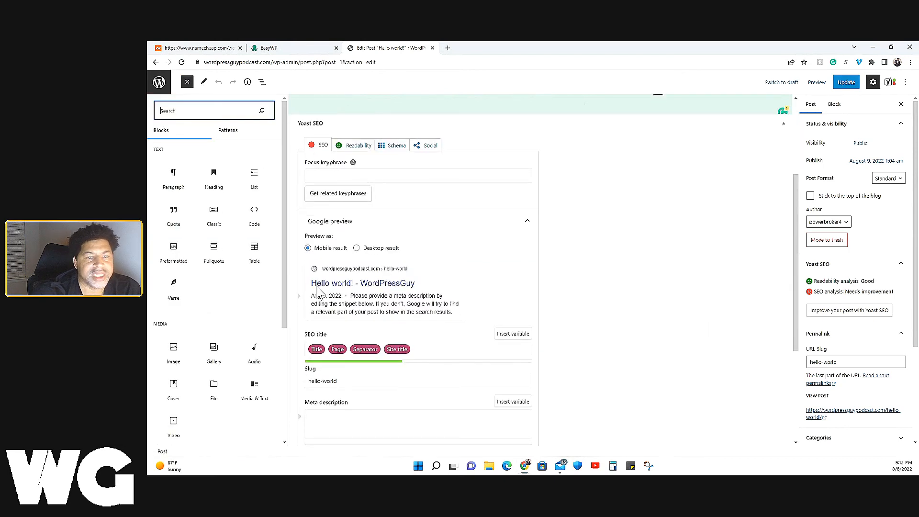
{"action": "scroll", "coordinate": [258, 296], "scroll_direction": "down", "scroll_amount": 2}
{"action": "scroll", "coordinate": [249, 289], "scroll_direction": "down", "scroll_amount": 10}
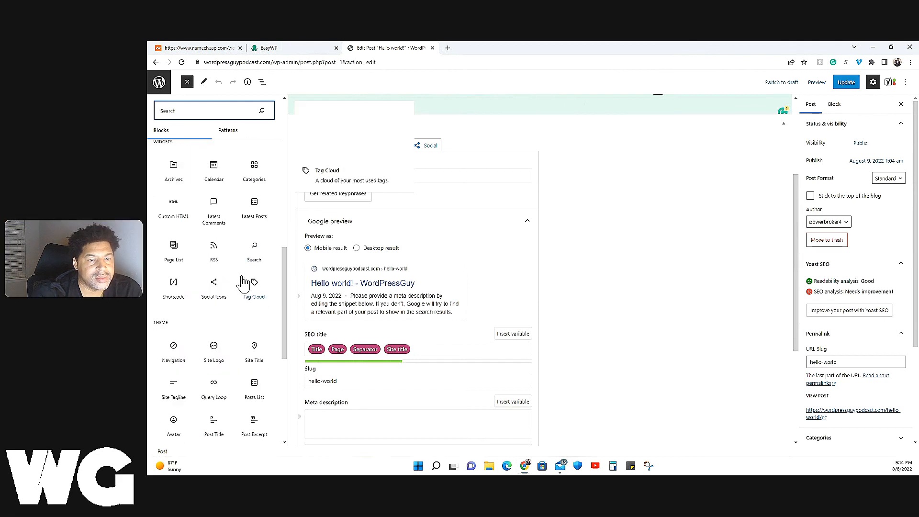
{"action": "scroll", "coordinate": [243, 282], "scroll_direction": "down", "scroll_amount": 4}
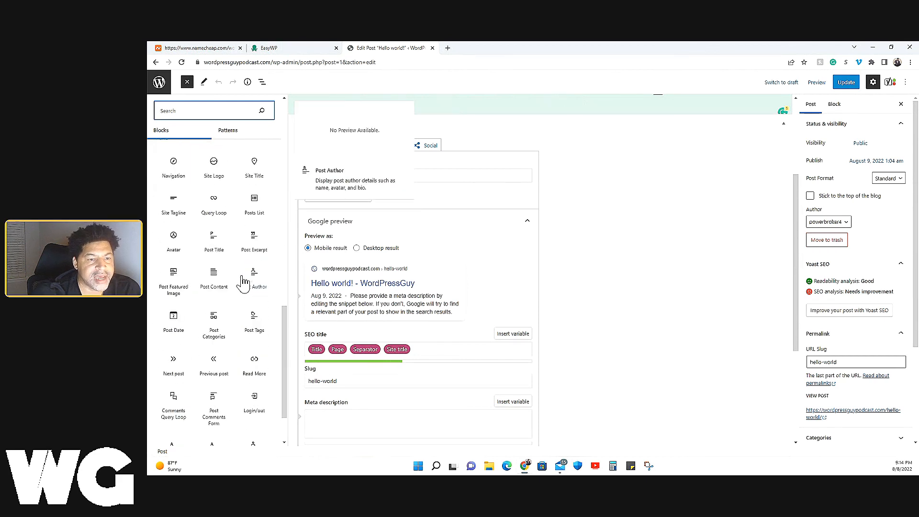
{"action": "scroll", "coordinate": [243, 282], "scroll_direction": "down", "scroll_amount": 3}
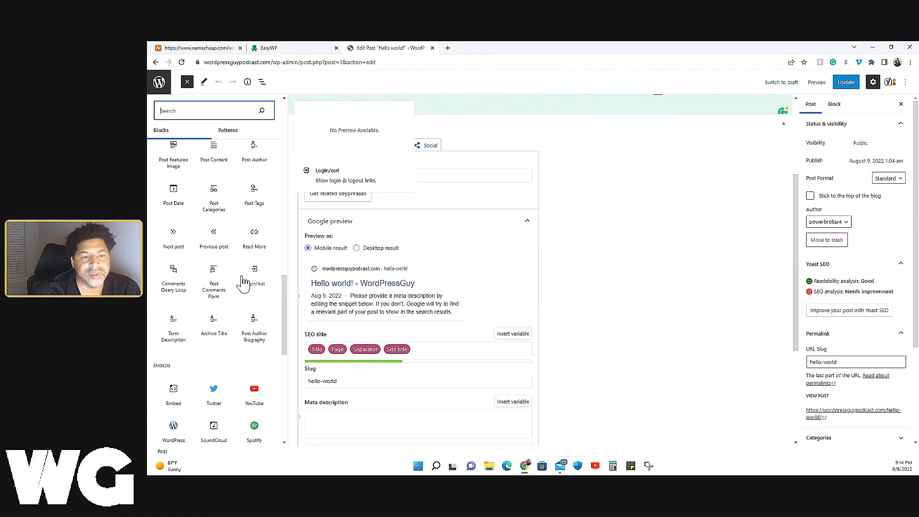
{"action": "scroll", "coordinate": [243, 283], "scroll_direction": "down", "scroll_amount": 1}
{"action": "scroll", "coordinate": [243, 282], "scroll_direction": "down", "scroll_amount": 2}
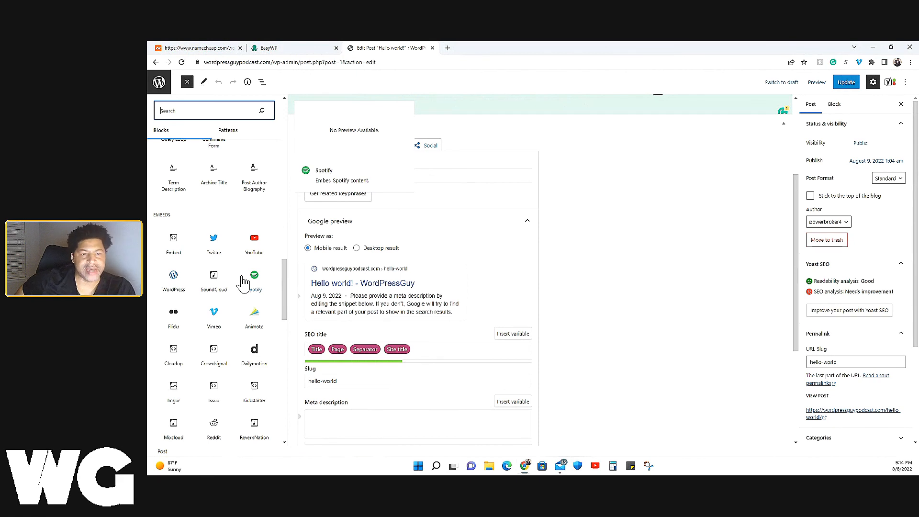
{"action": "left_click", "coordinate": [246, 280]}
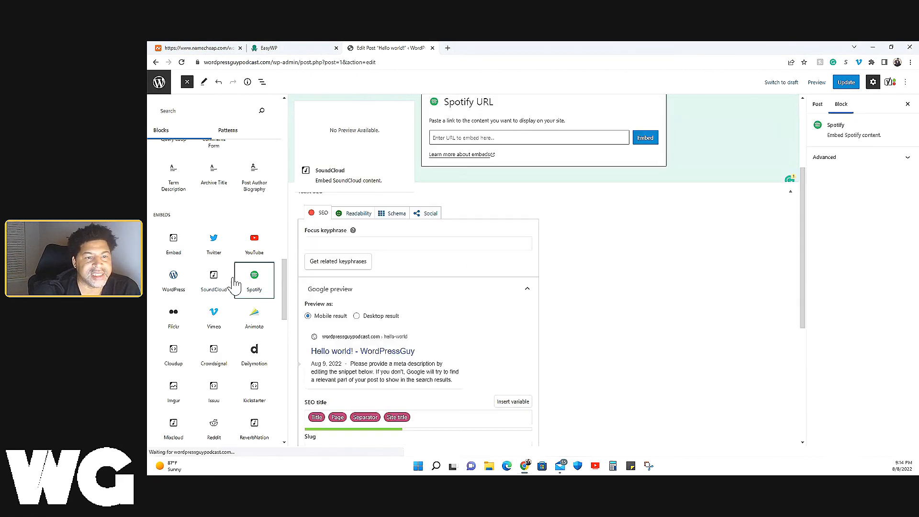
Step: Insert a Post Featured Image block between the paragraph and the Spotify embed, and remove it again
{"action": "scroll", "coordinate": [234, 285], "scroll_direction": "up", "scroll_amount": 5}
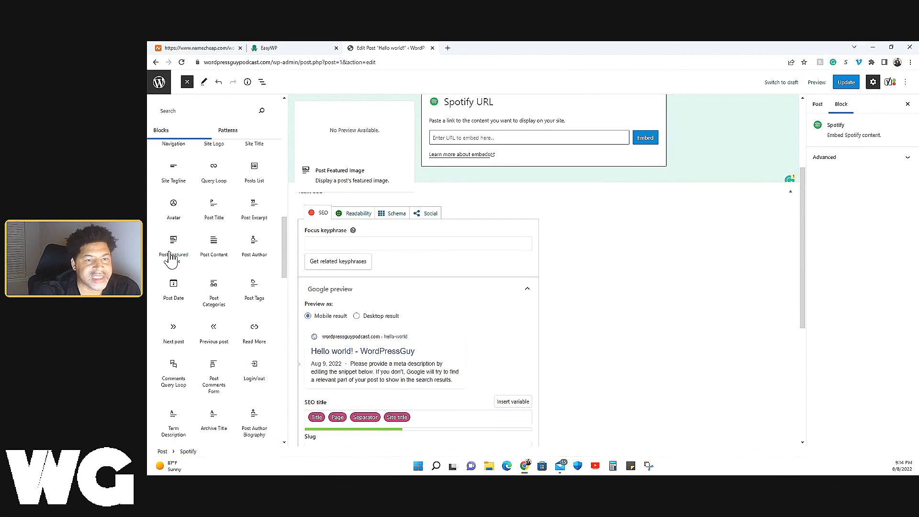
{"action": "left_click_drag", "start_coordinate": [255, 245], "coordinate": [646, 140]}
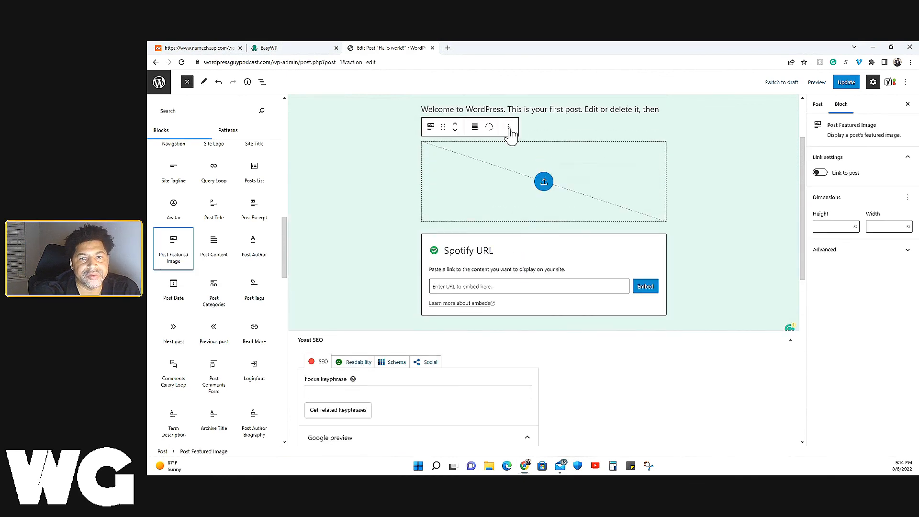
{"action": "left_click", "coordinate": [509, 130]}
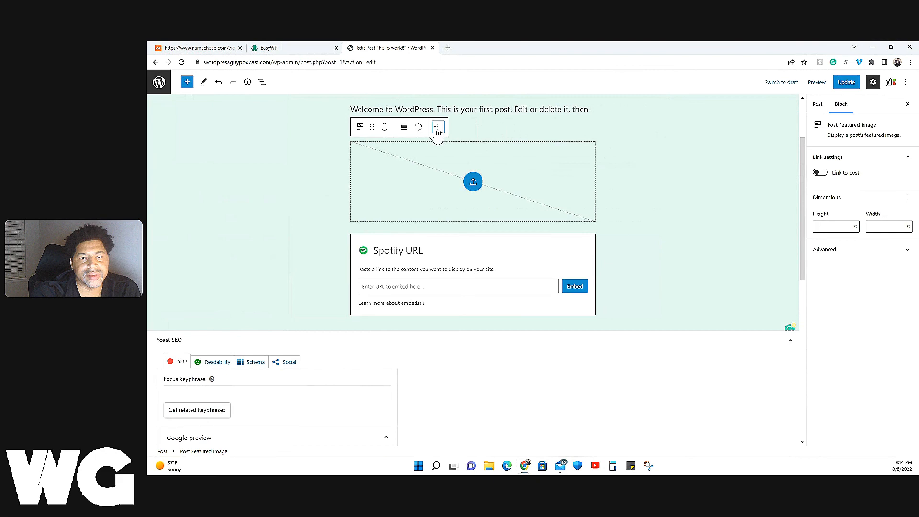
{"action": "left_click", "coordinate": [437, 129]}
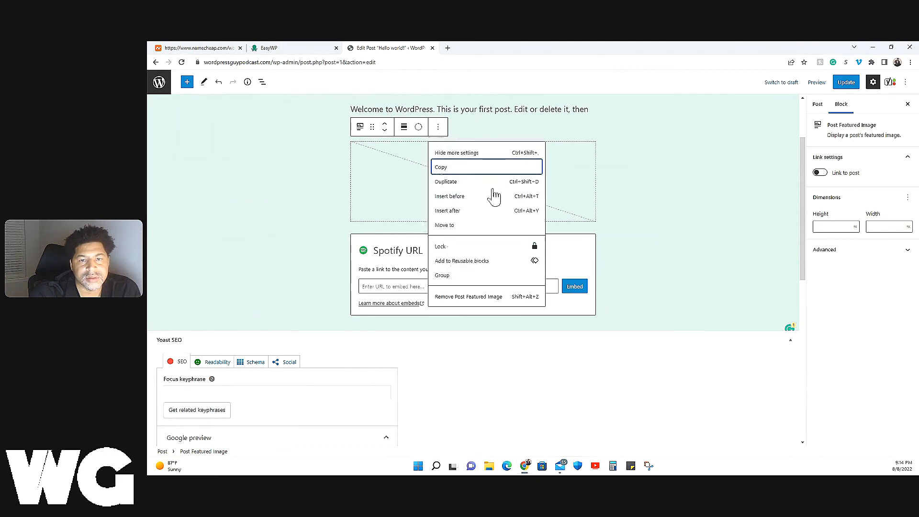
{"action": "left_click", "coordinate": [473, 297]}
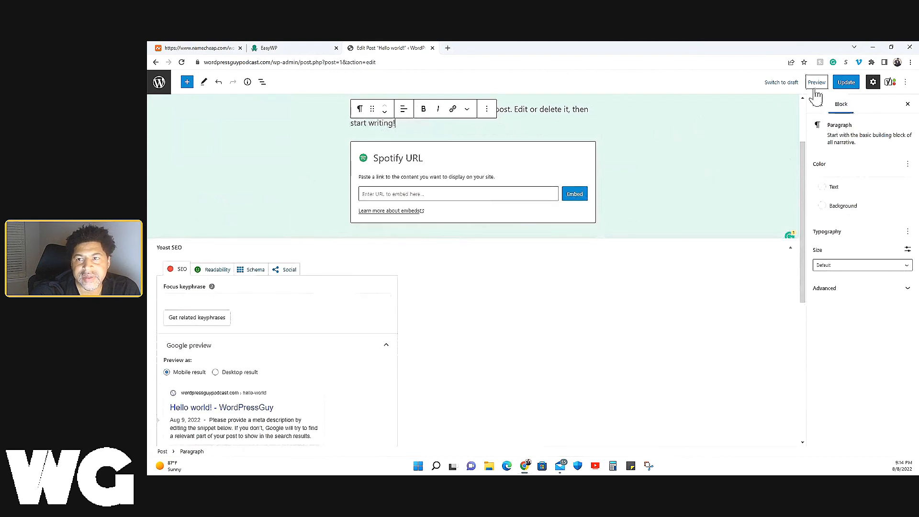
Step: Switch the "Hello world!" post back to draft and return to the admin dashboard at wordpressguypodcast.com/wp-admin/
{"action": "left_click", "coordinate": [781, 84]}
{"action": "left_click", "coordinate": [583, 273]}
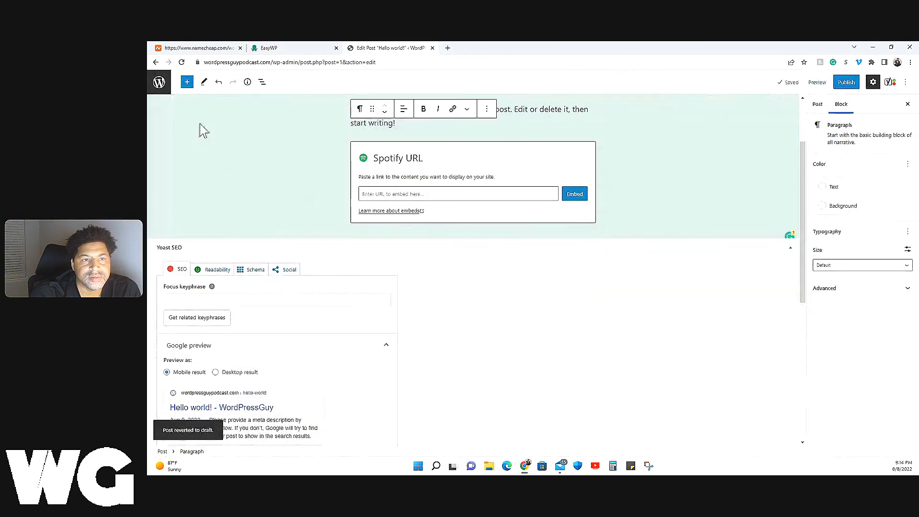
{"action": "left_click", "coordinate": [301, 62]}
{"action": "left_click_drag", "start_coordinate": [352, 56], "coordinate": [412, 74]}
{"action": "key", "text": "BackSpace"}
{"action": "key", "text": "Return"}
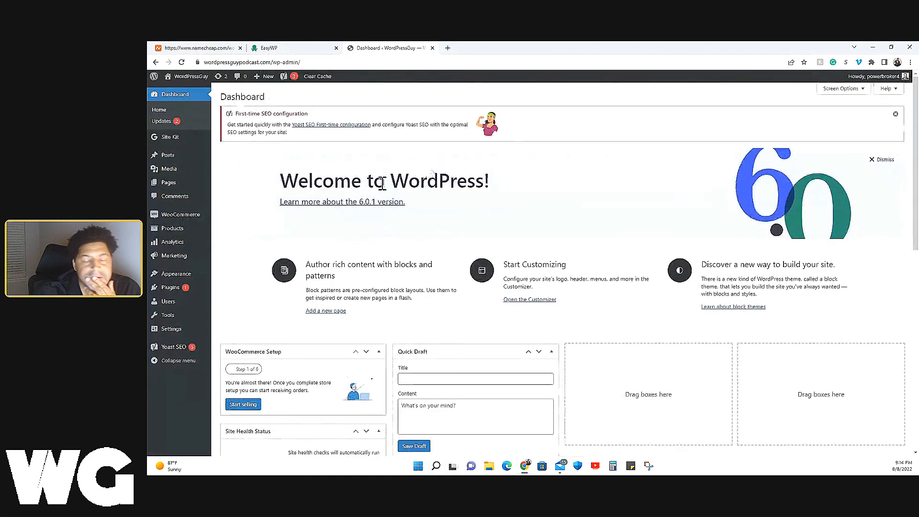
{"action": "scroll", "coordinate": [382, 182], "scroll_direction": "down", "scroll_amount": 1}
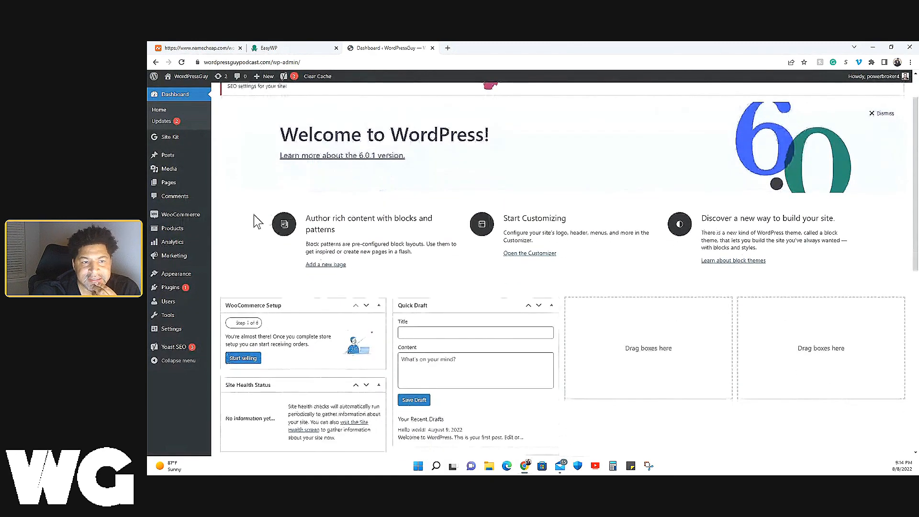
{"action": "mouse_move", "coordinate": [183, 245]}
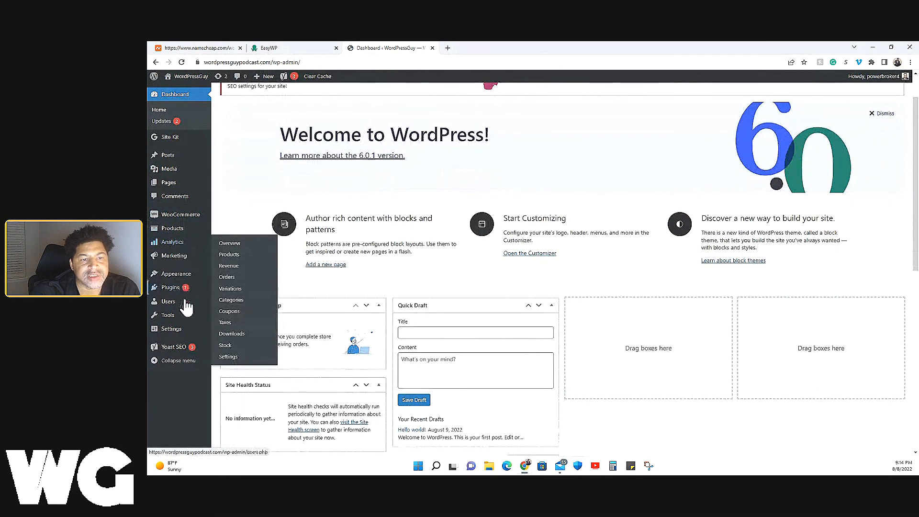
{"action": "mouse_move", "coordinate": [183, 330]}
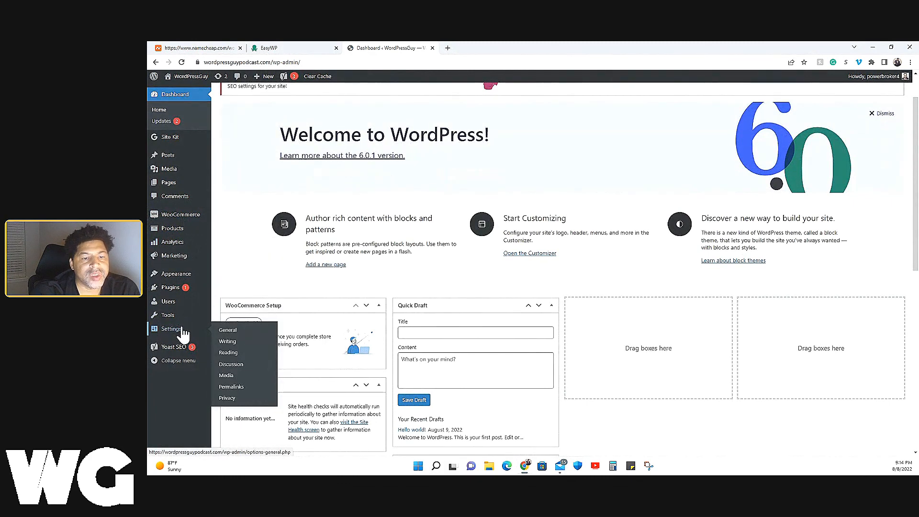